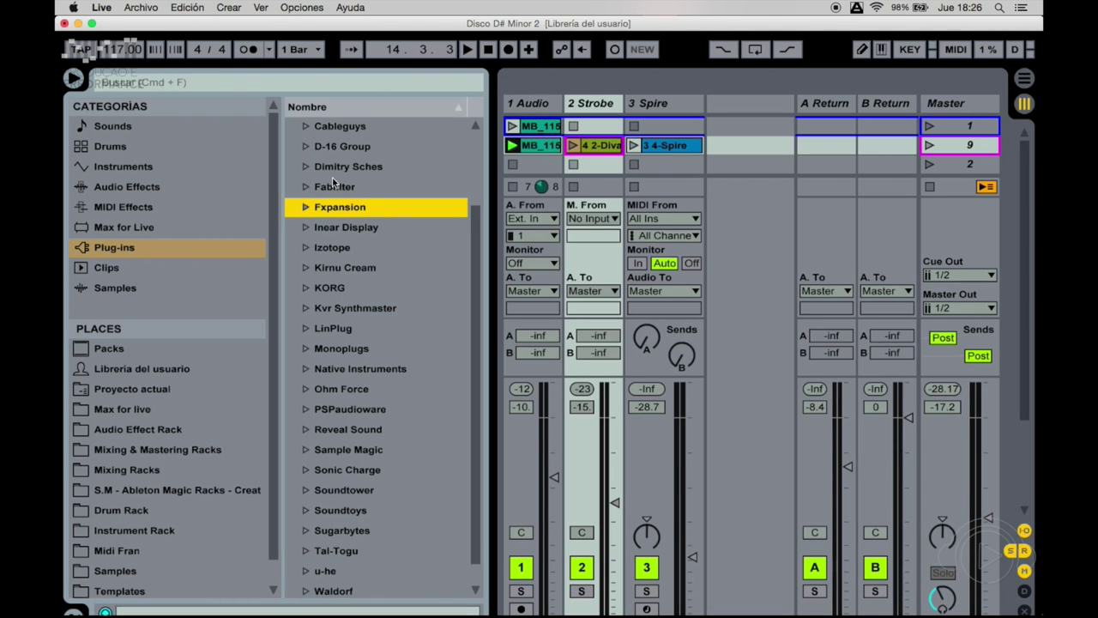
Load the Thesys plug-in from the Sugarbytes plug-ins onto a new track in the empty area of the set.
scroll(361, 335, down, 1)
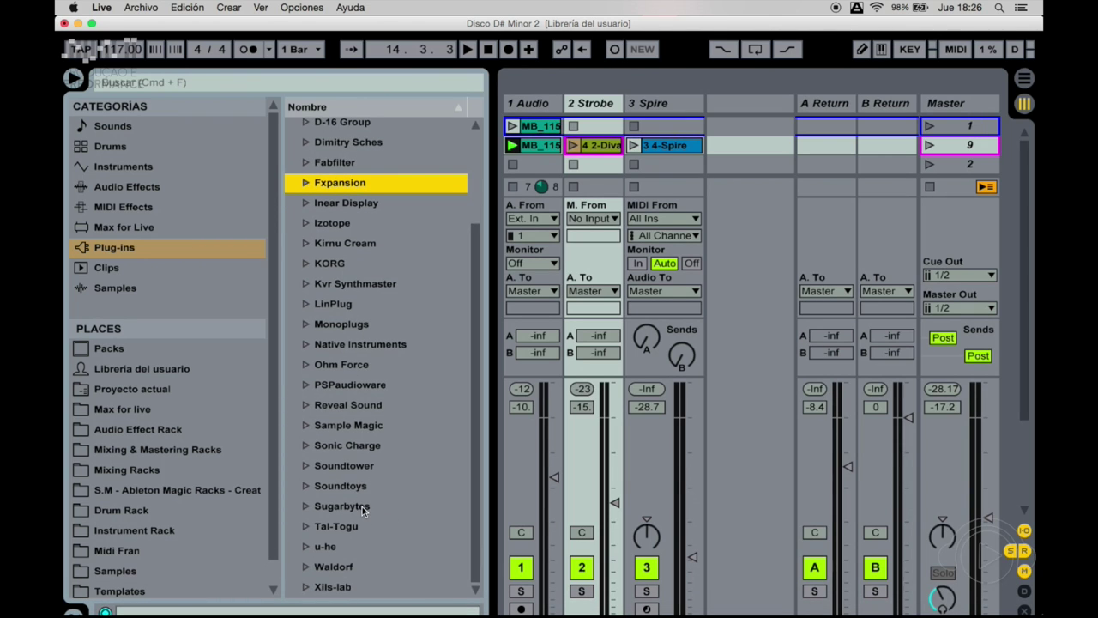
click(305, 508)
scroll(383, 464, down, 5)
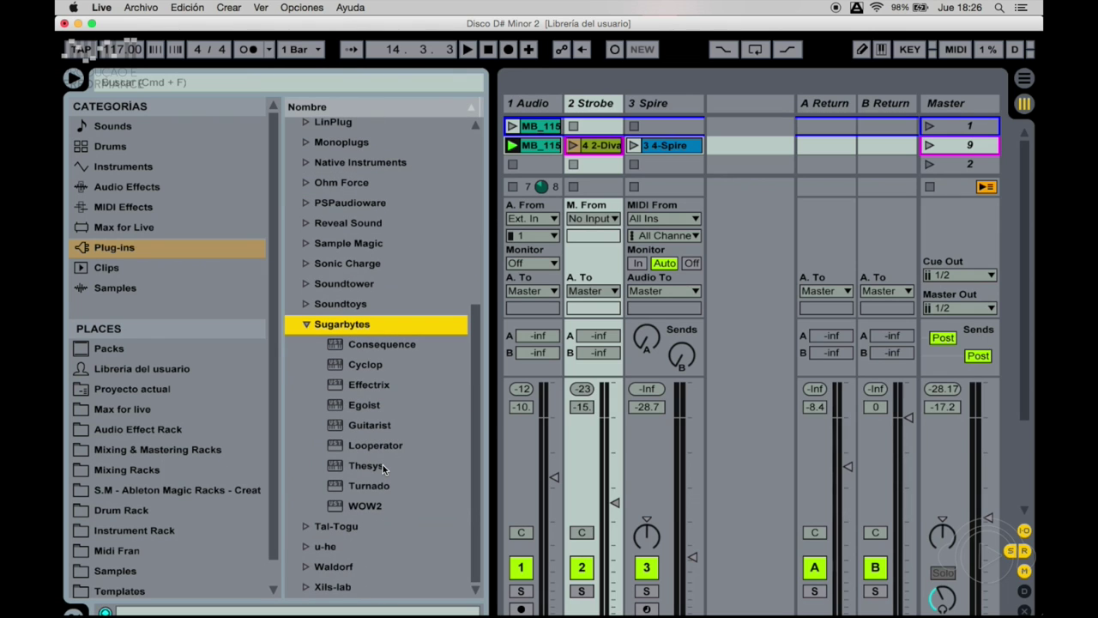
click(367, 467)
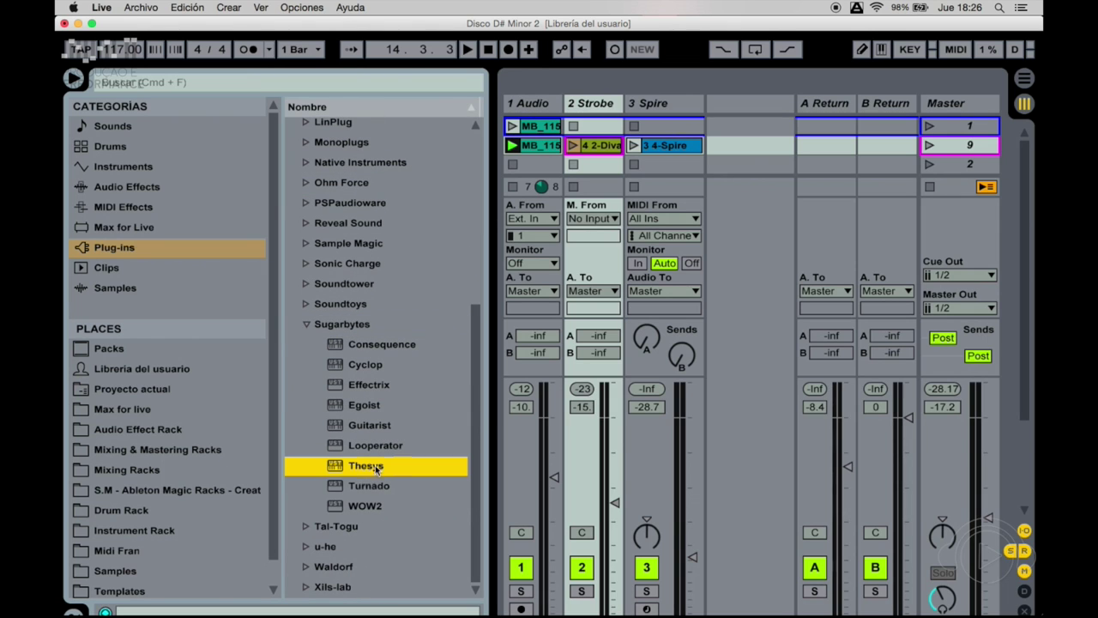
drag(739, 211, 741, 214)
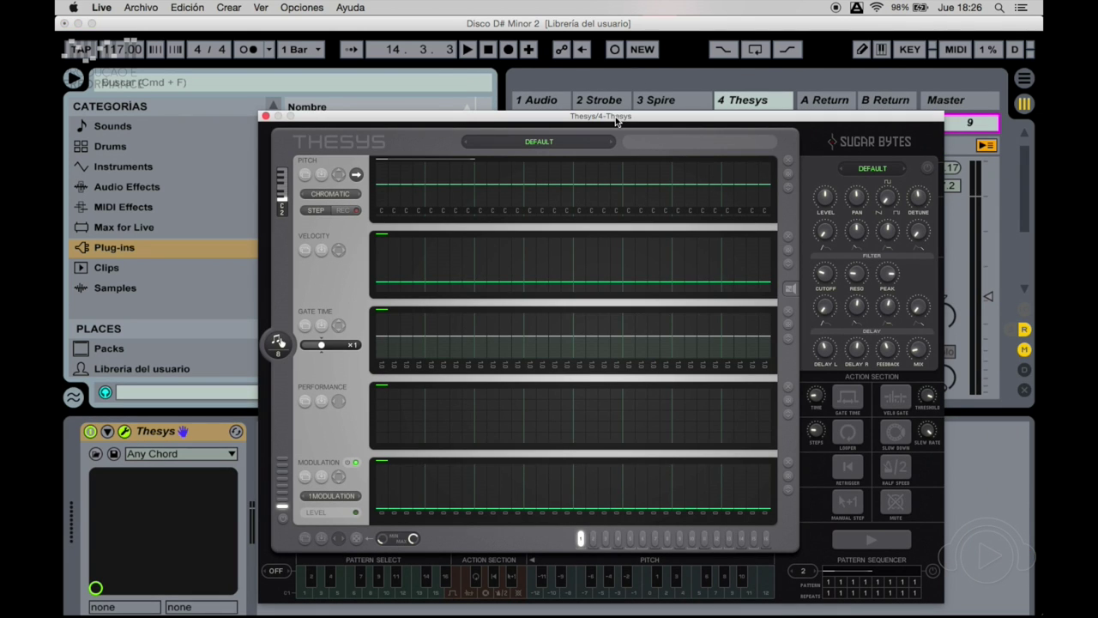
Switch to Safari and read the Thesys product page on the Sugar Bytes website, including the 1.5.1 update notes.
mouse_move(199, 600)
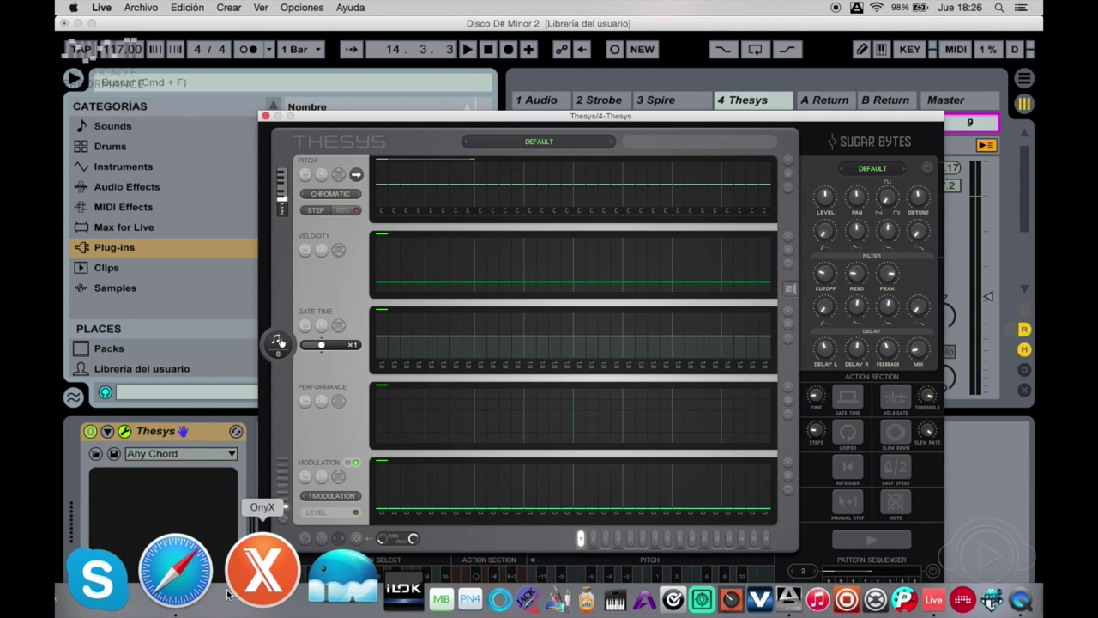
click(206, 586)
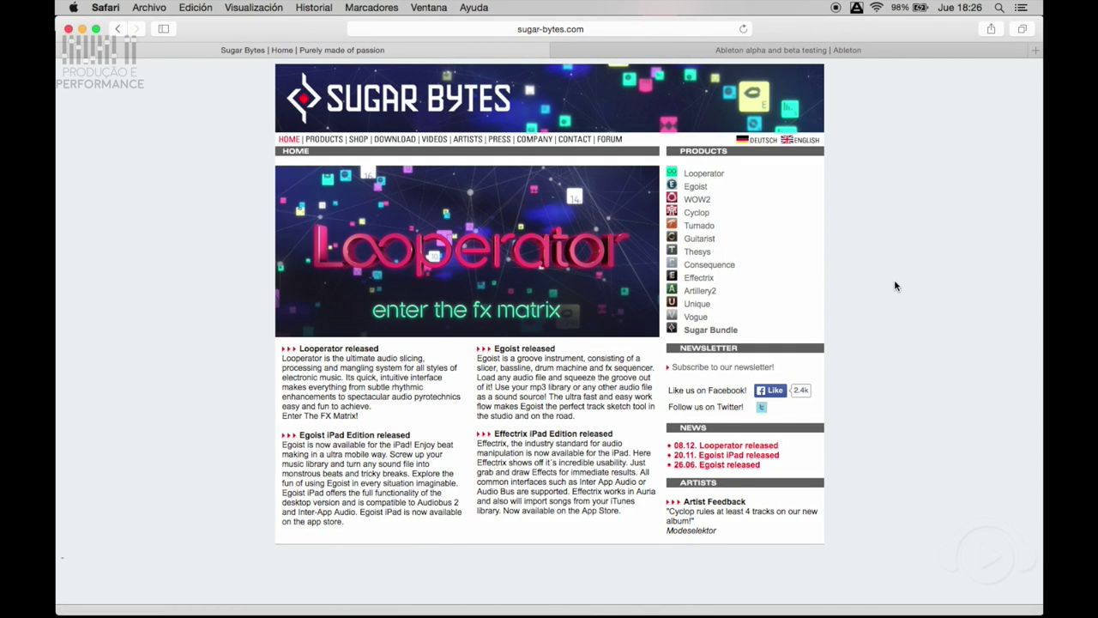
click(696, 254)
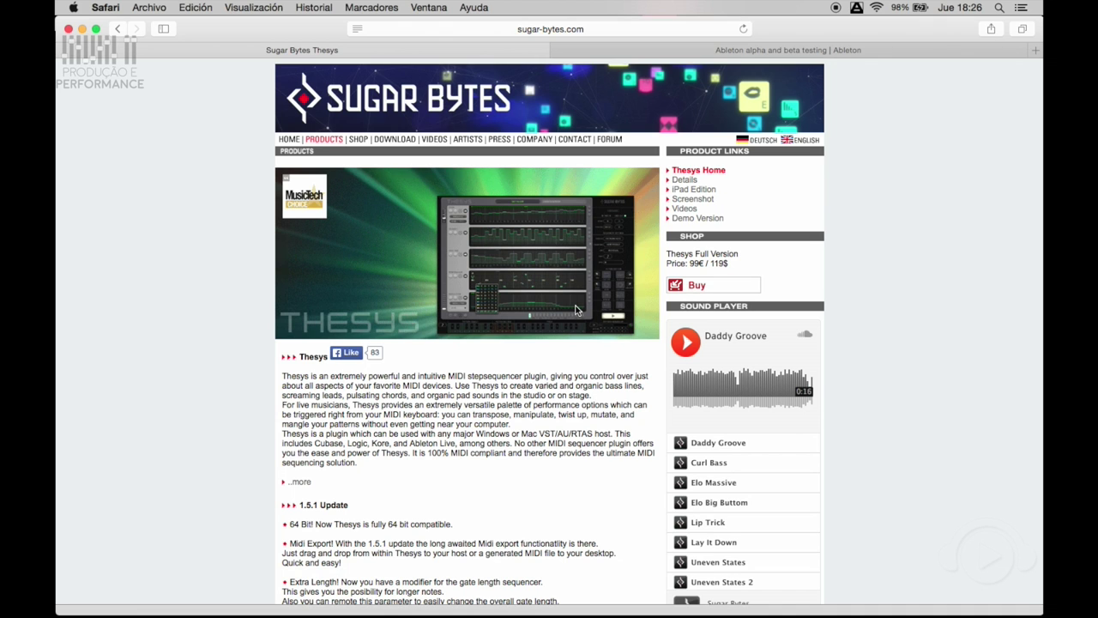
scroll(216, 325, down, 2)
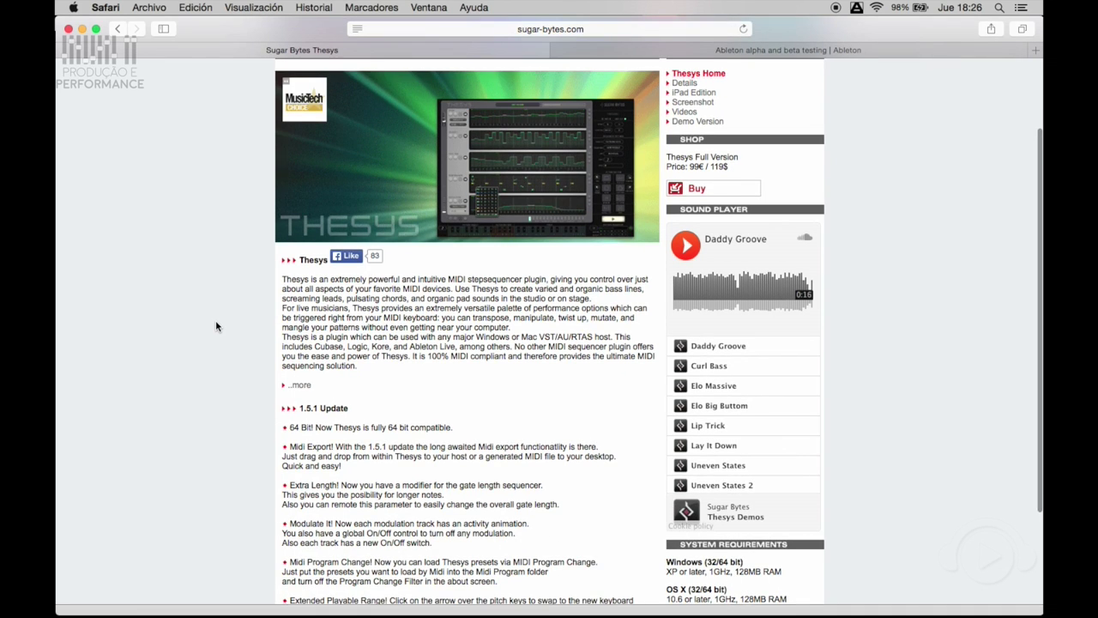
scroll(217, 326, up, 2)
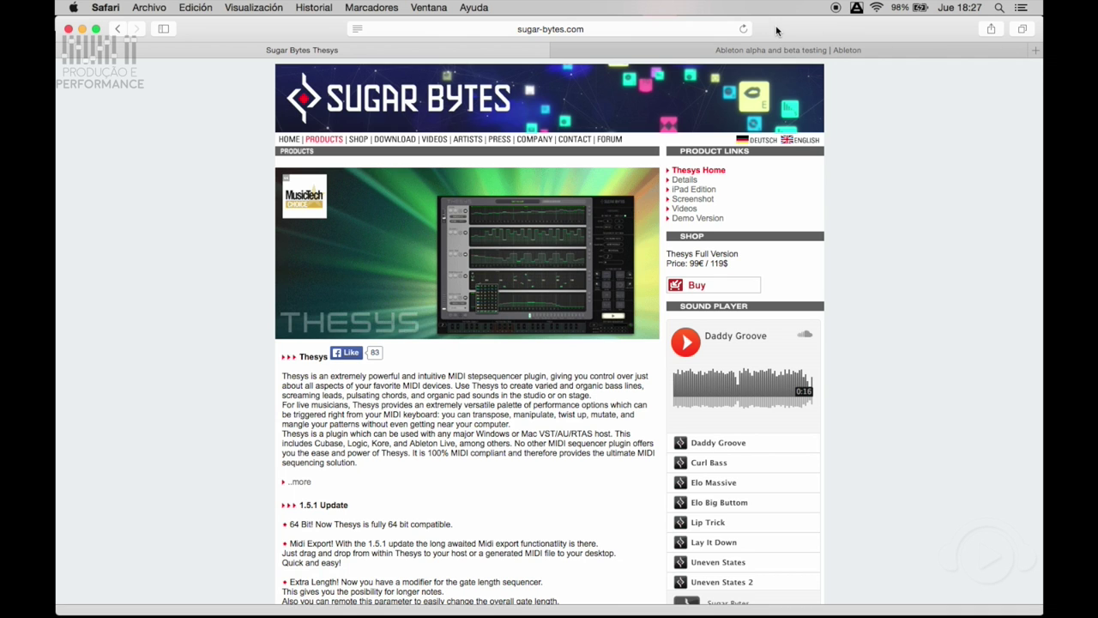
Switch back to Ableton Live and reposition the Thesys plug-in window.
mouse_move(760, 600)
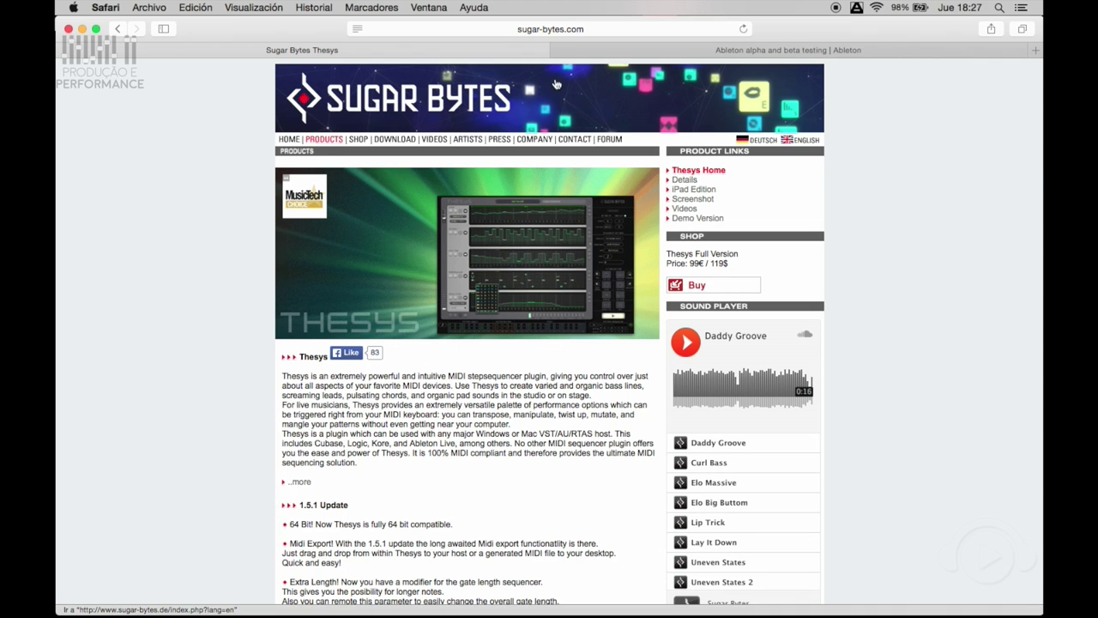
click(819, 588)
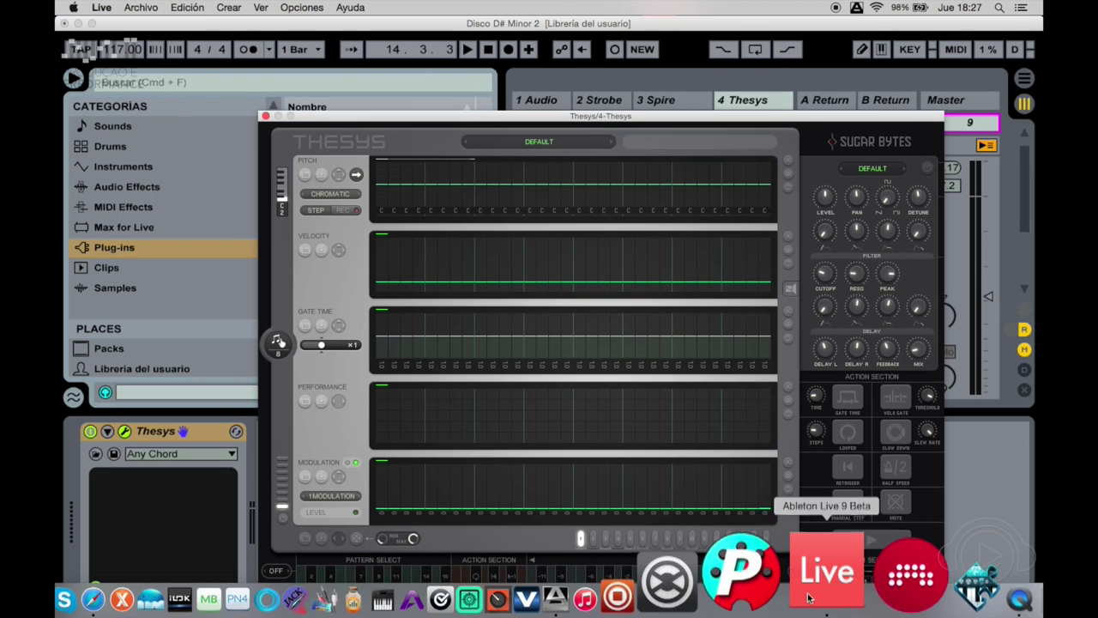
drag(575, 120, 516, 125)
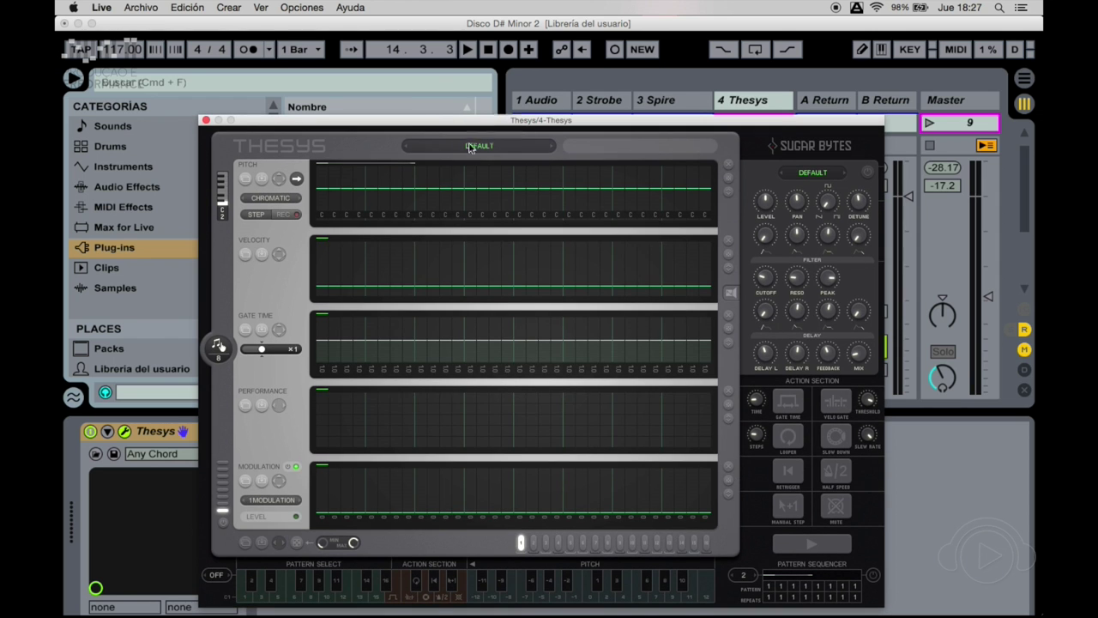
Move the Thesys track between the Audio and Strobe tracks, and clear the plug-in window and browser from view.
click(657, 105)
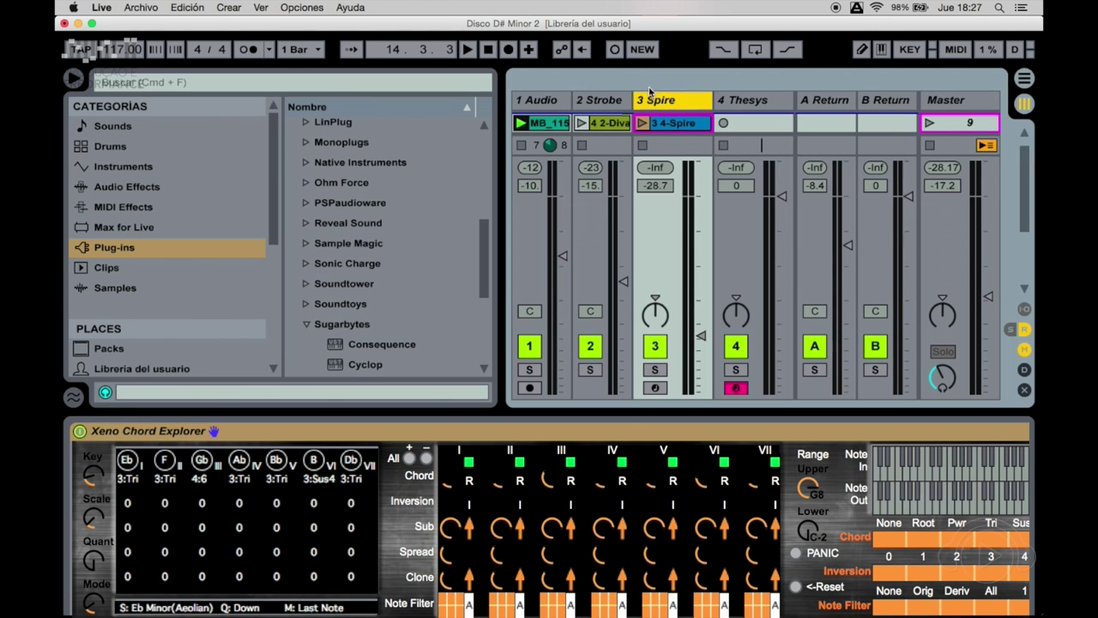
click(619, 412)
drag(748, 106, 612, 110)
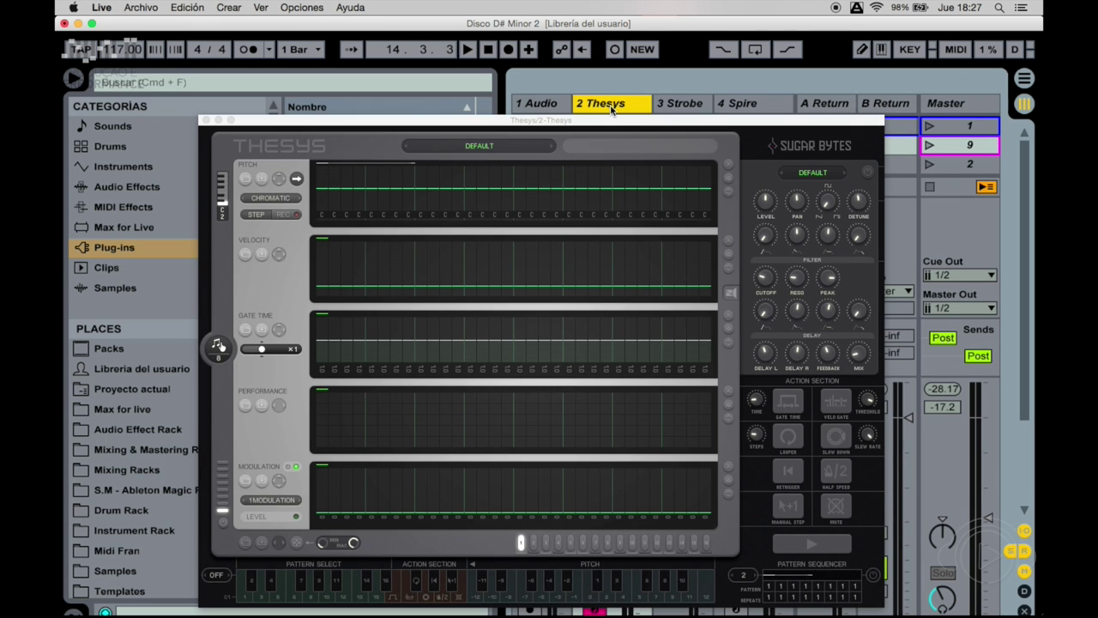
click(206, 121)
click(74, 79)
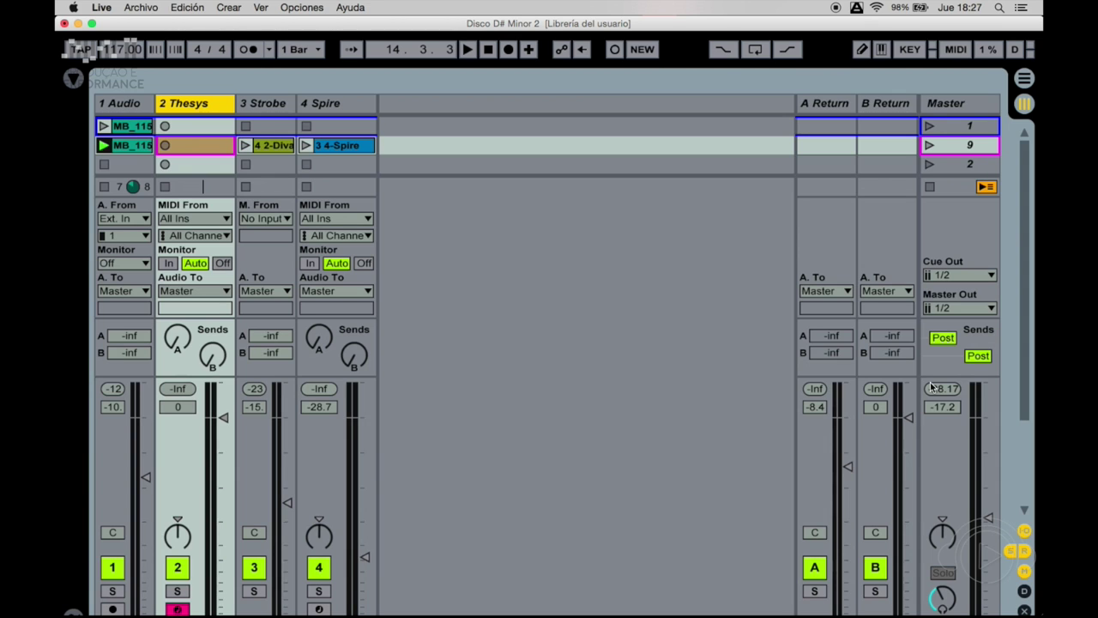
Start playback and narrow the Thesys track to the width of the Audio track.
key(space)
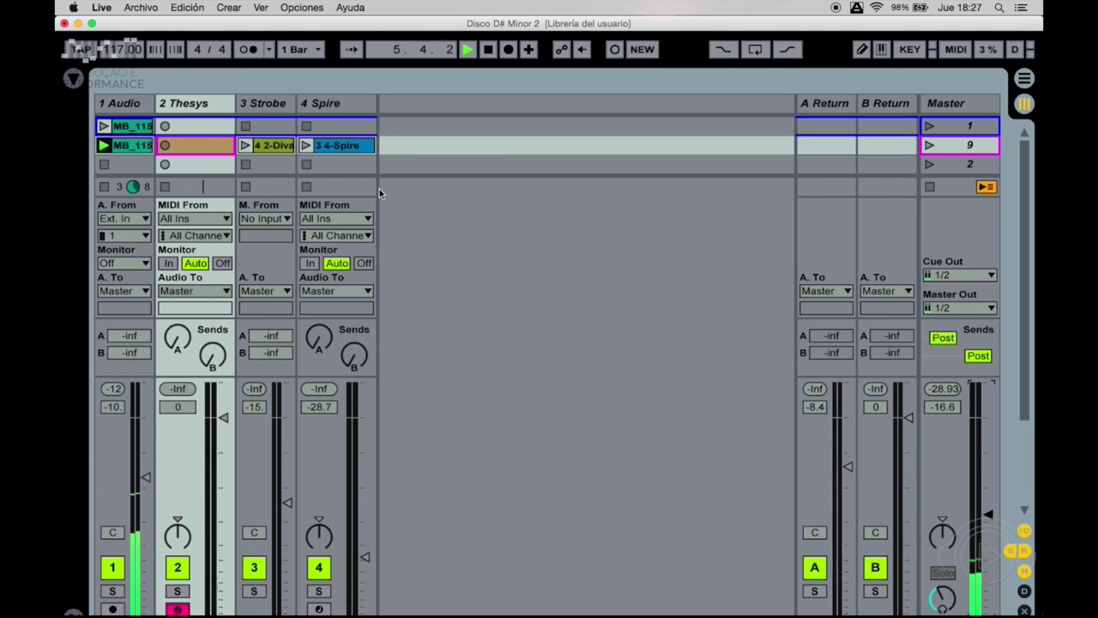
drag(235, 103, 213, 103)
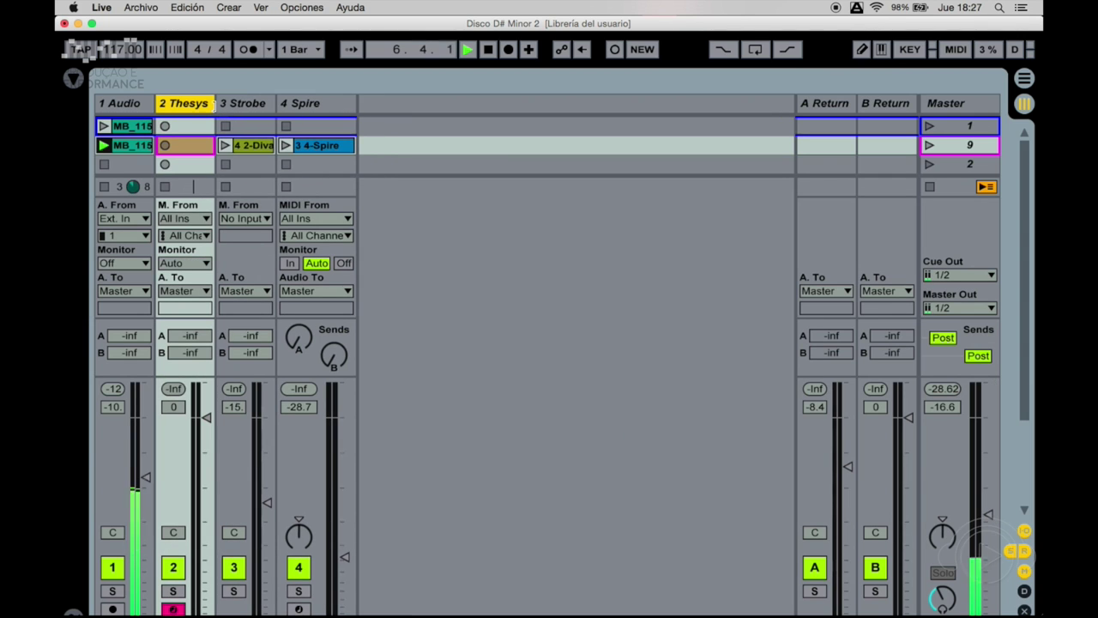
key(alt+super+i)
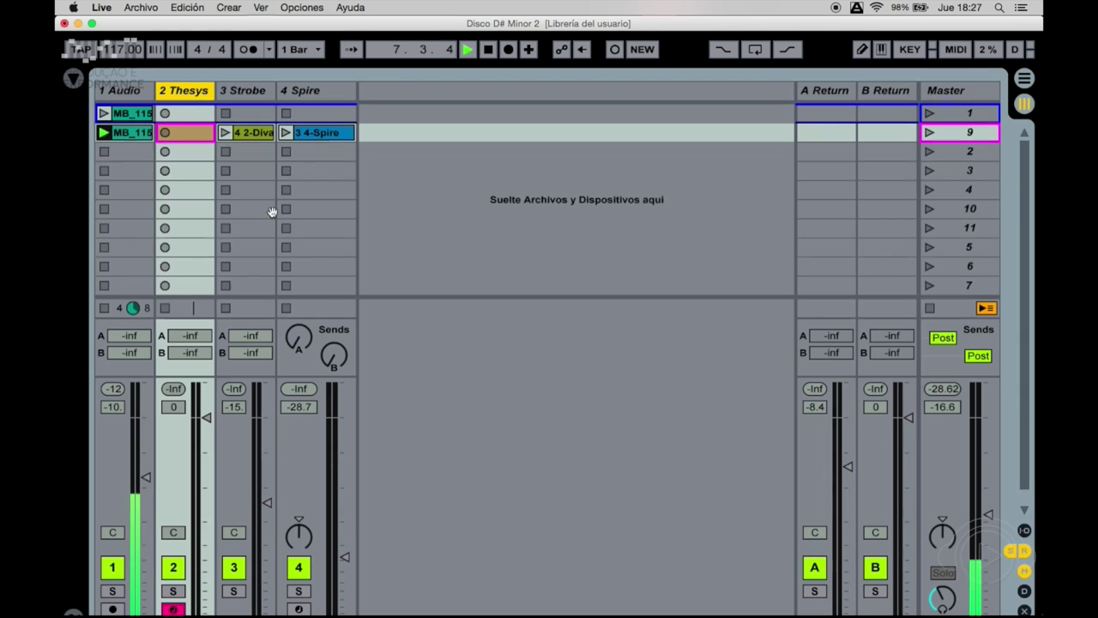
key(alt+super+i)
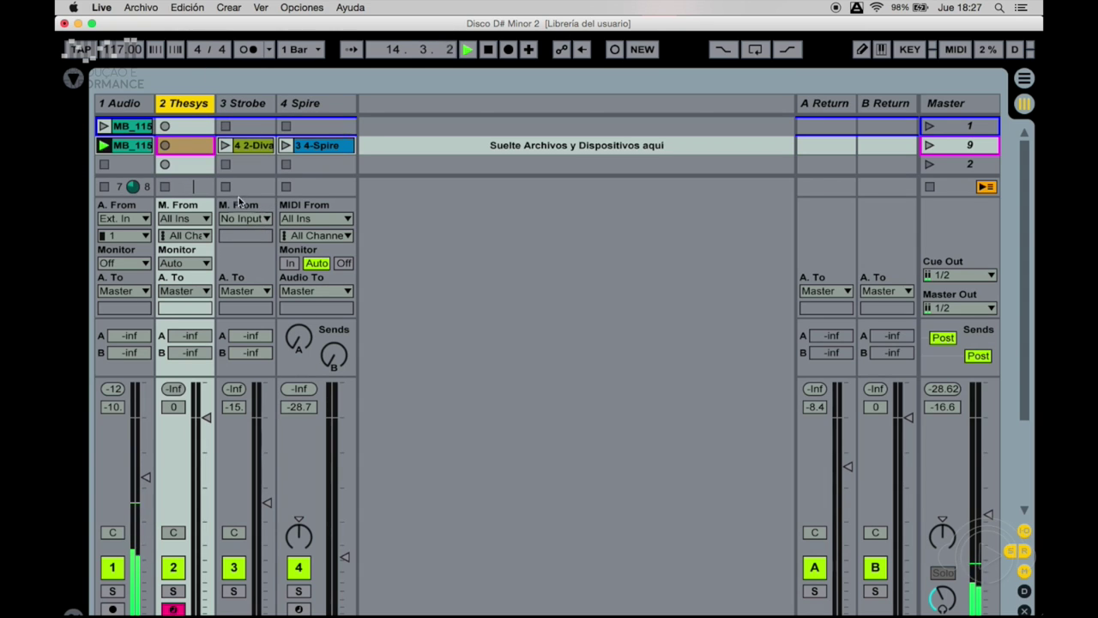
Route the Strobe track's MIDI input from 2-Thesys using the Thesys output, with monitoring set to In.
click(255, 220)
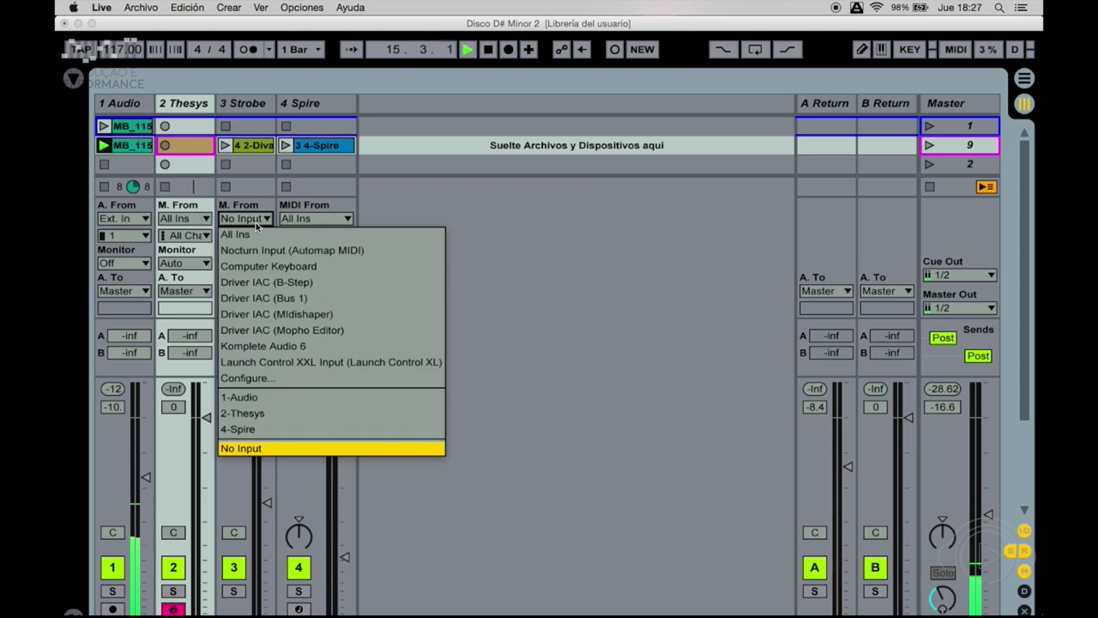
click(259, 413)
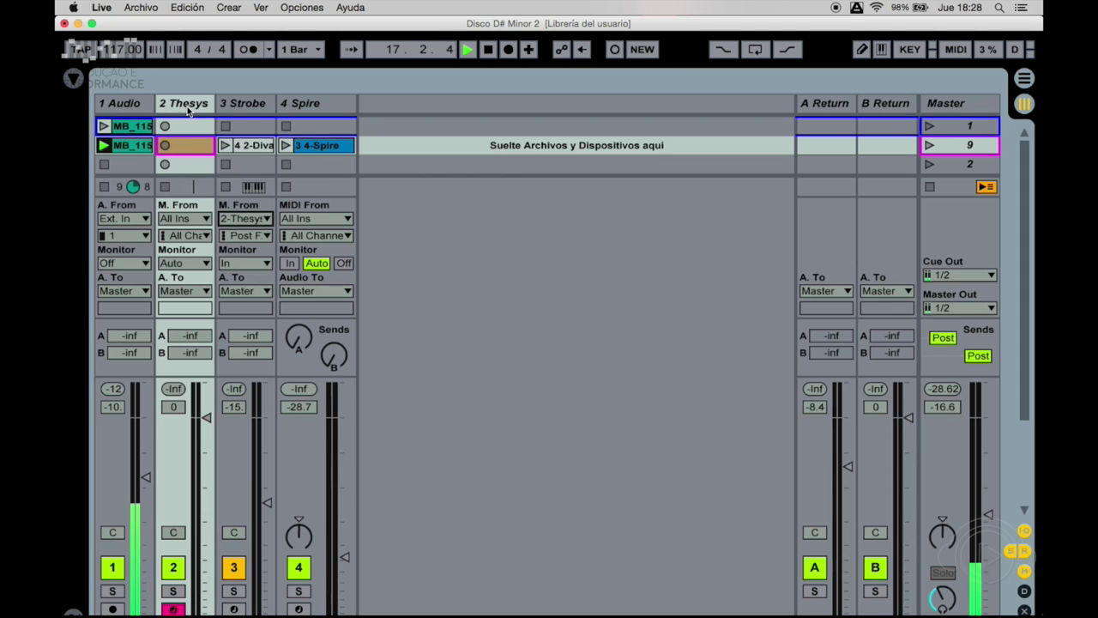
click(247, 235)
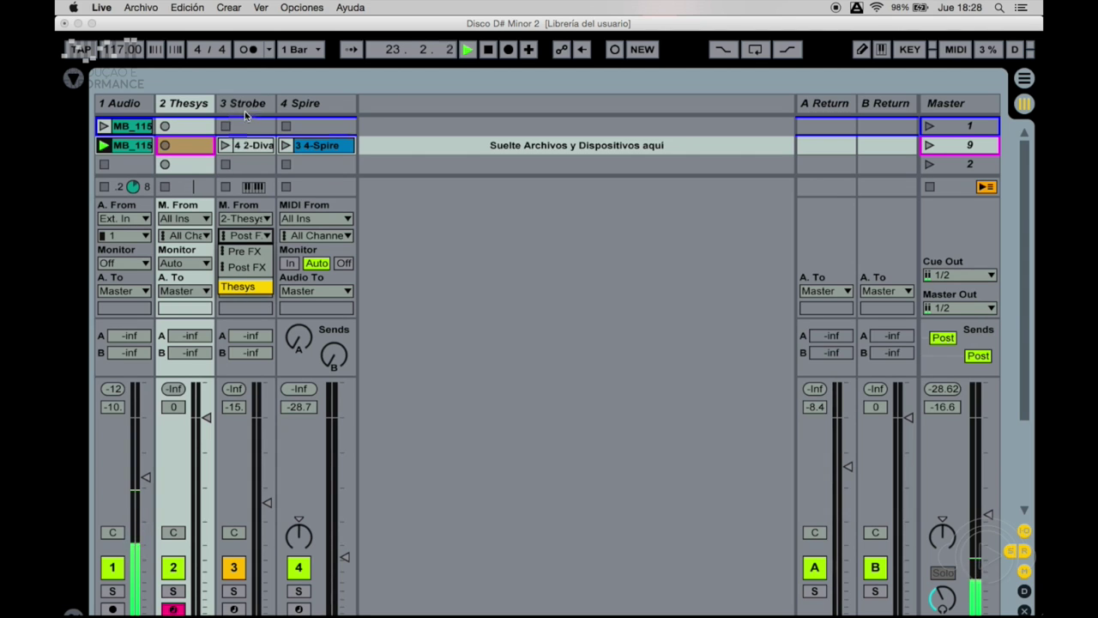
click(245, 288)
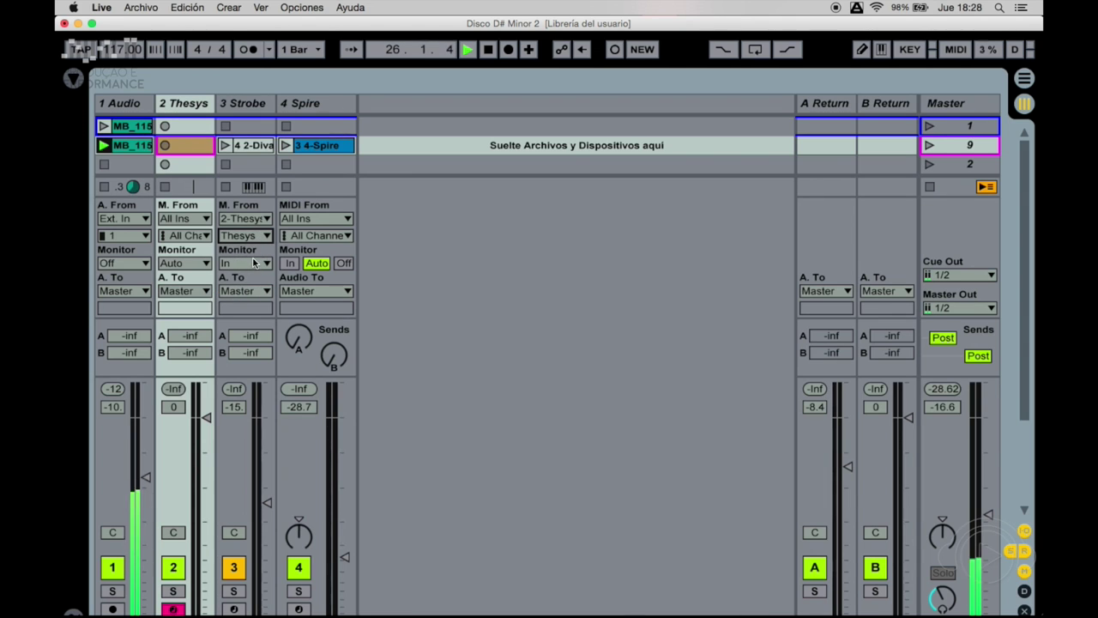
click(251, 262)
click(407, 284)
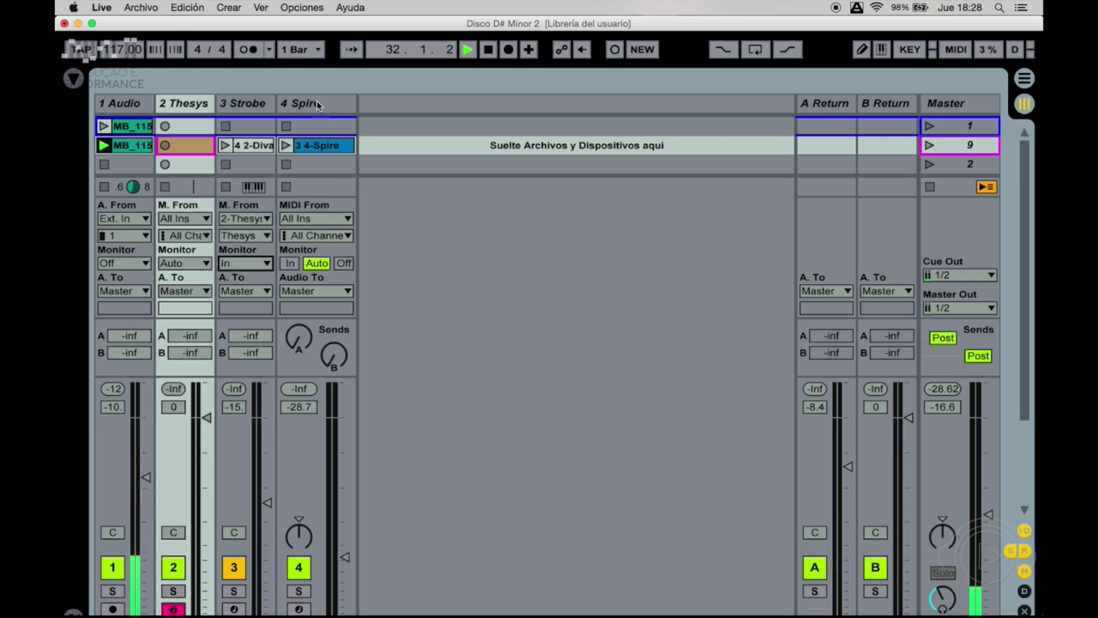
View the Strobe synth's plug-in interface with its Bass 1 Fran Seq preset, and close it.
double_click(244, 103)
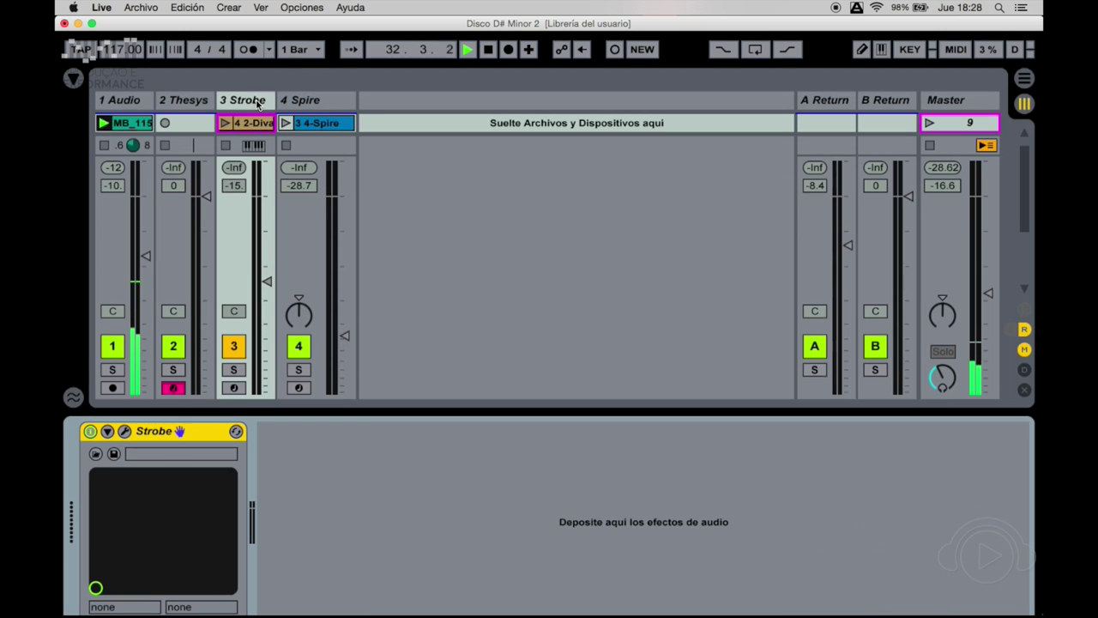
click(123, 431)
drag(625, 27, 614, 27)
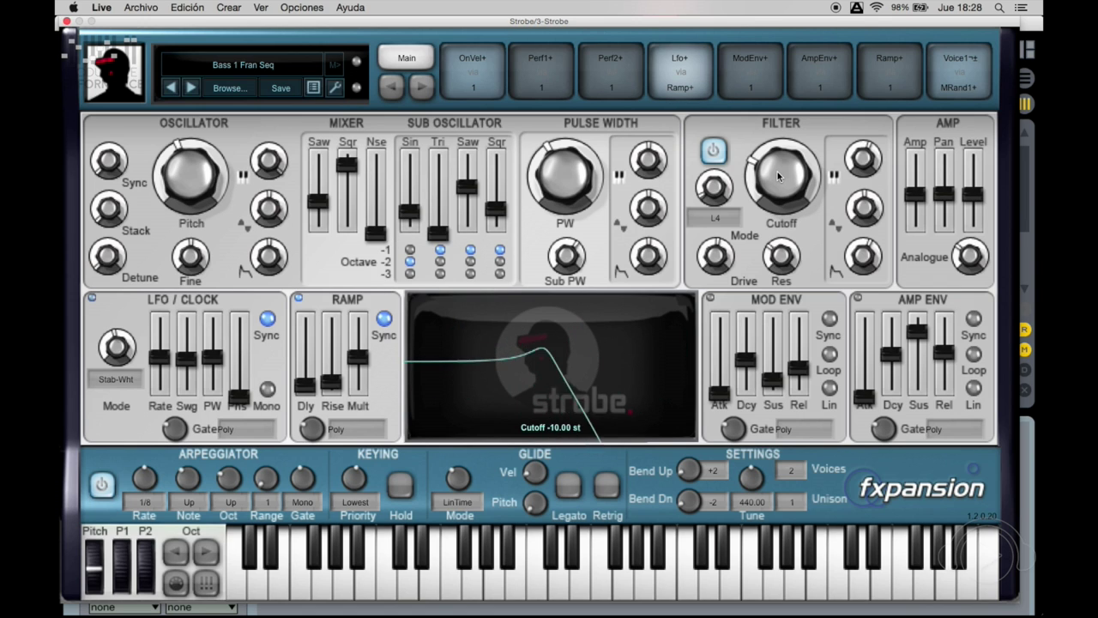
click(66, 23)
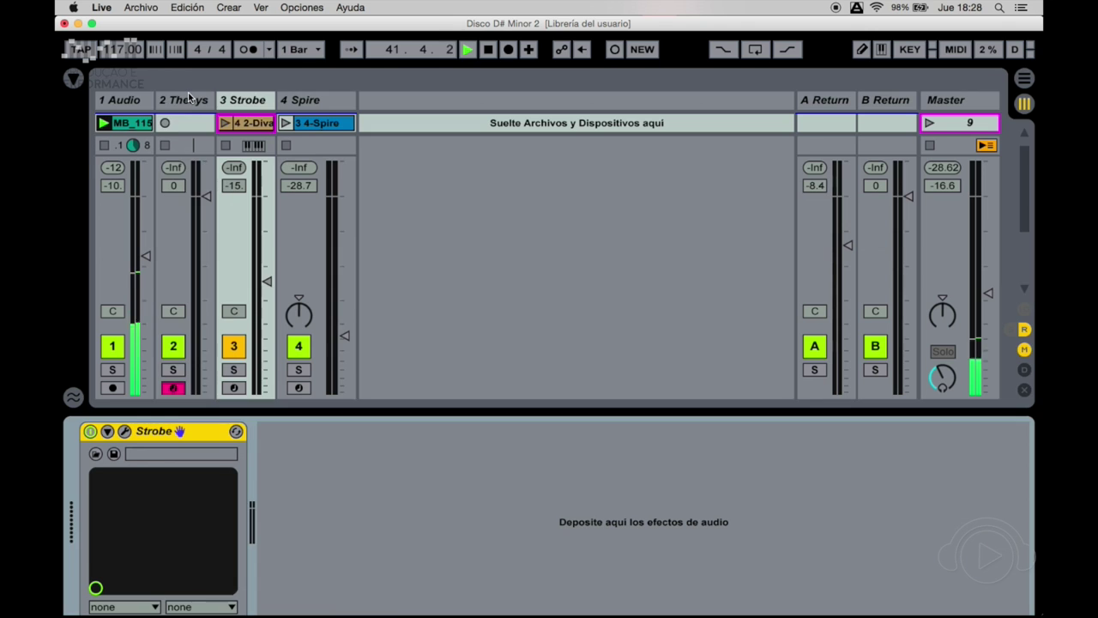
Reopen the Thesys plug-in window and switch it from the synth controls to the MIDI and sequencer settings.
click(190, 122)
click(125, 431)
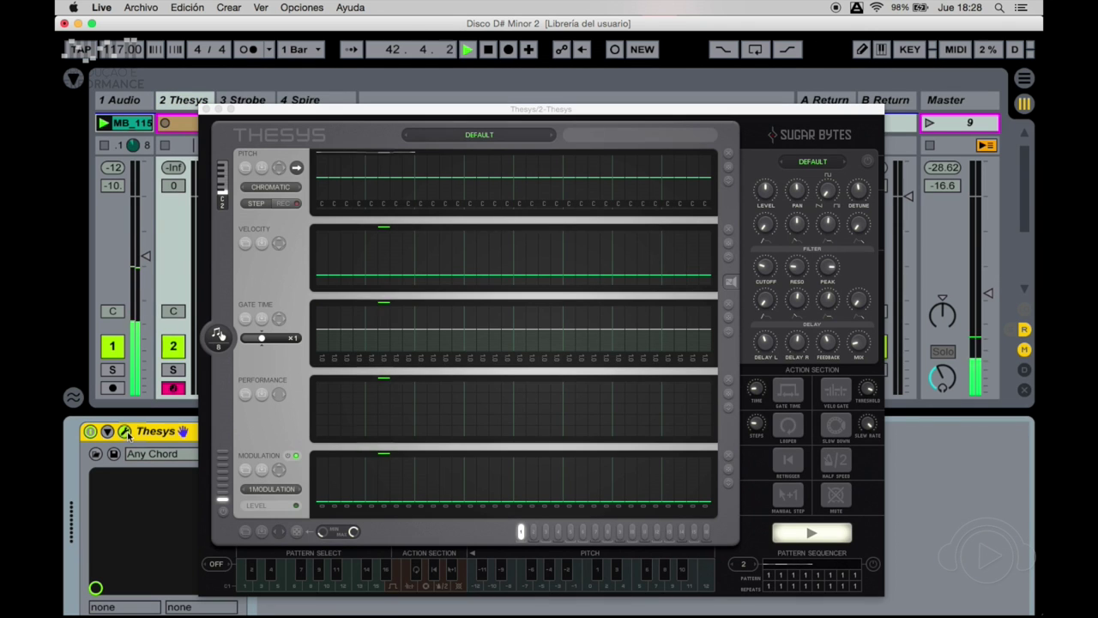
drag(600, 109, 625, 107)
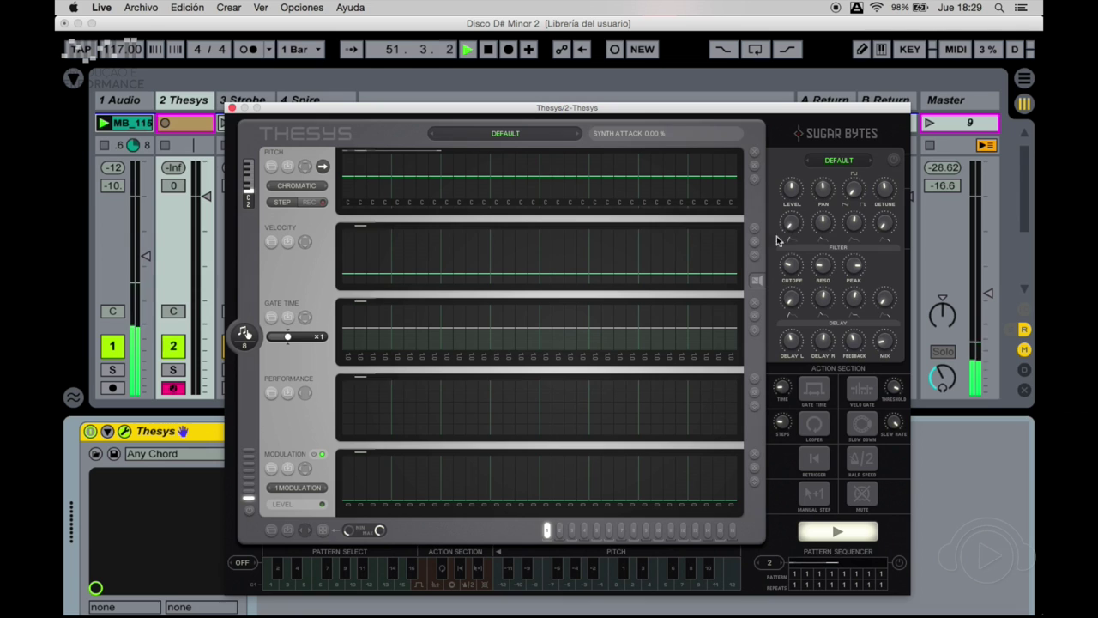
click(758, 280)
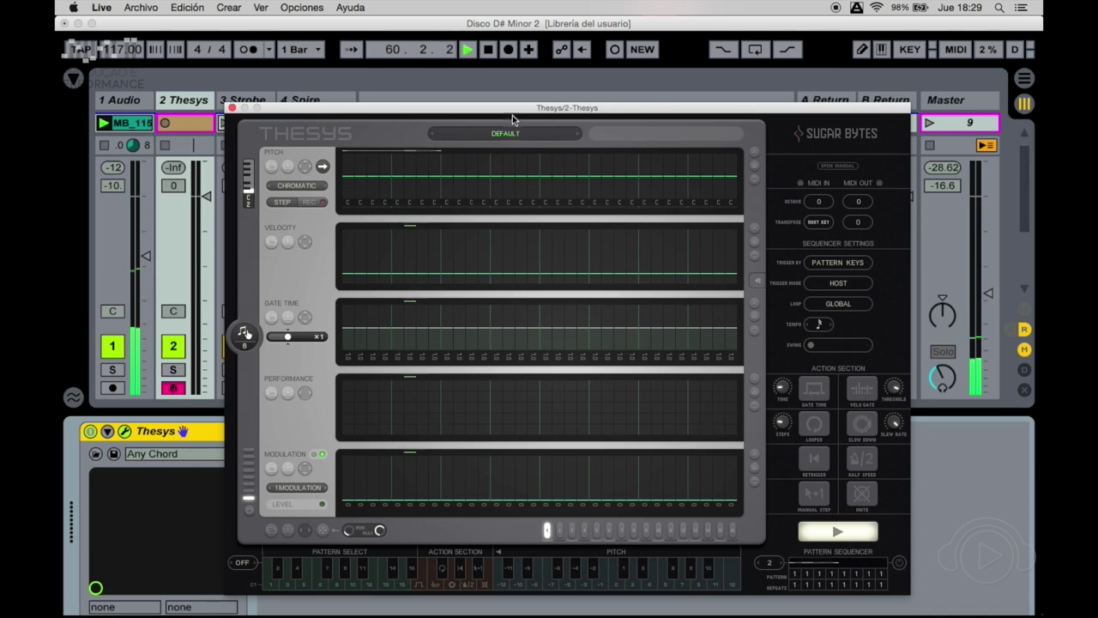
drag(529, 110, 522, 121)
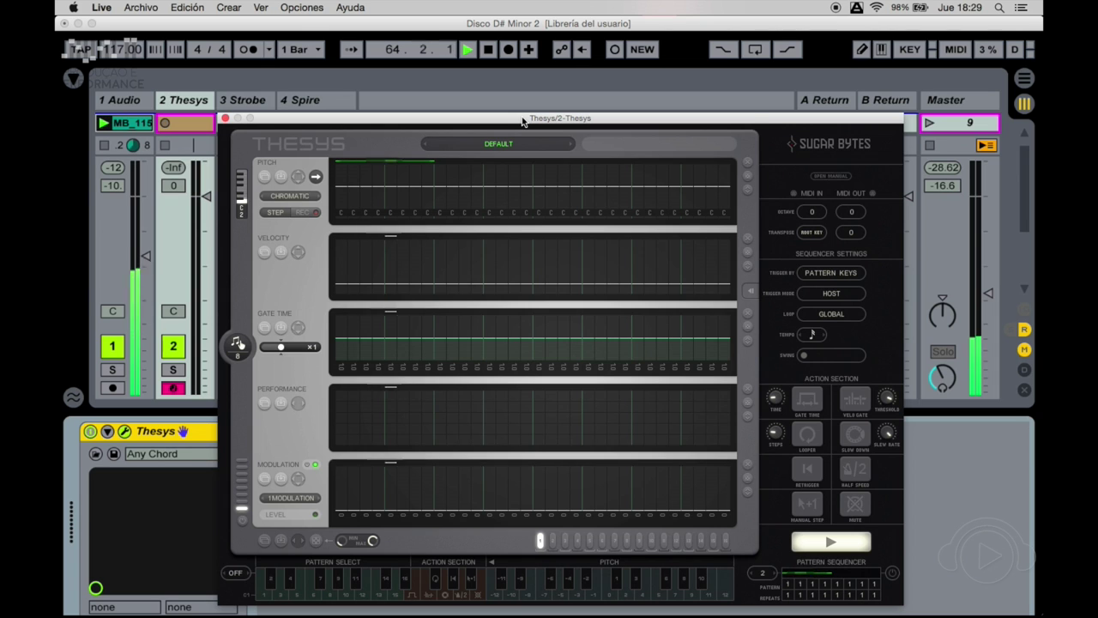
drag(522, 122, 523, 123)
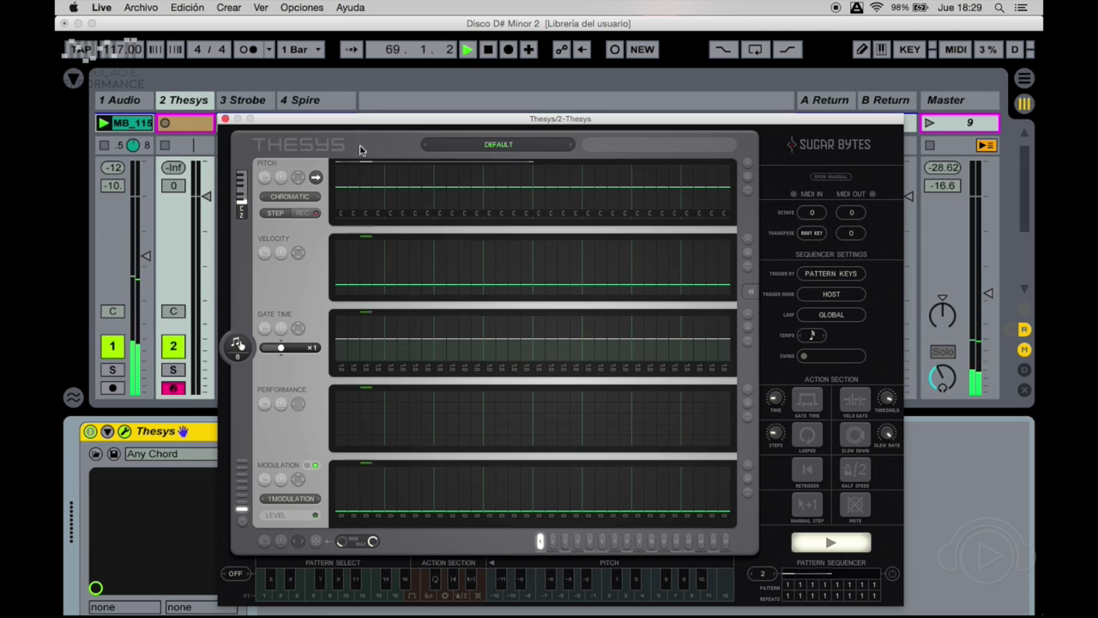
Set the Pitch sequencer's root key to D1 and its scale to Aeolian.
drag(445, 122, 445, 126)
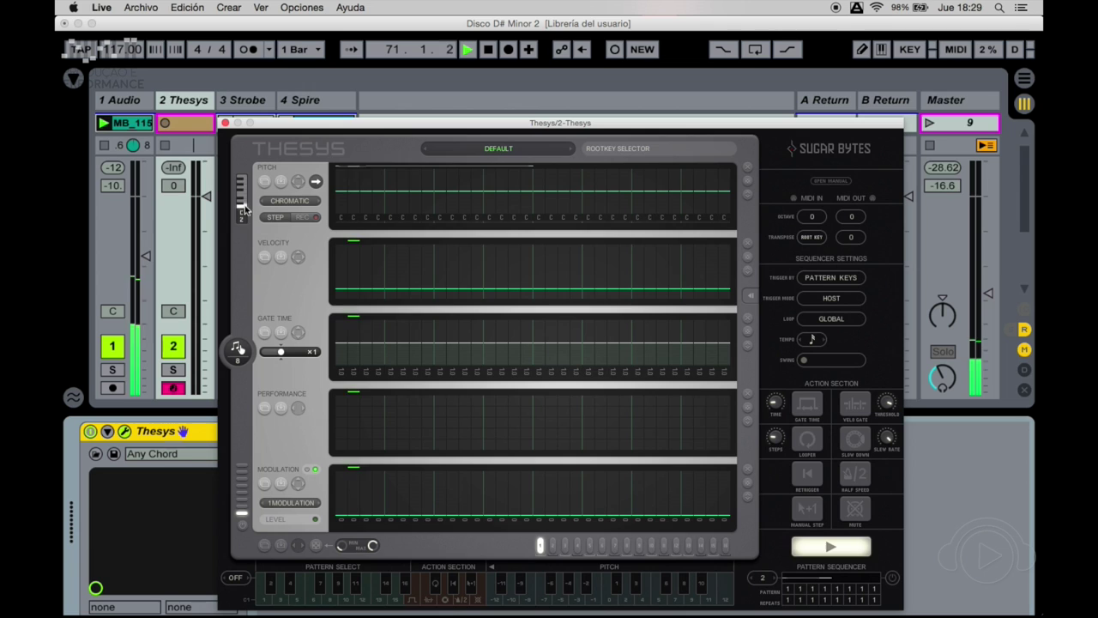
drag(243, 212, 244, 239)
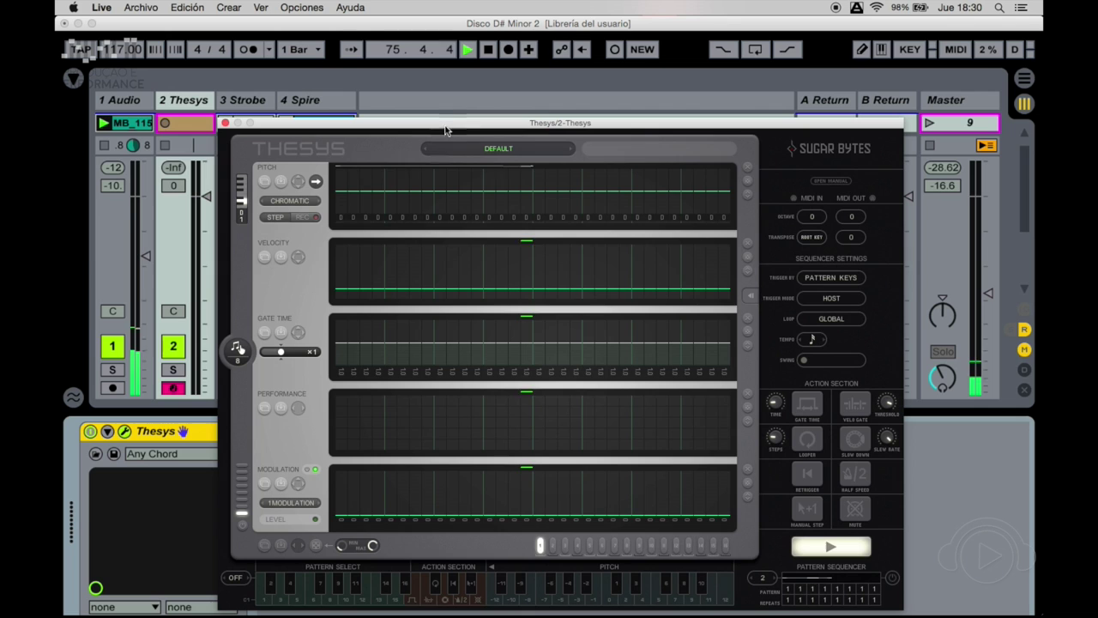
click(313, 202)
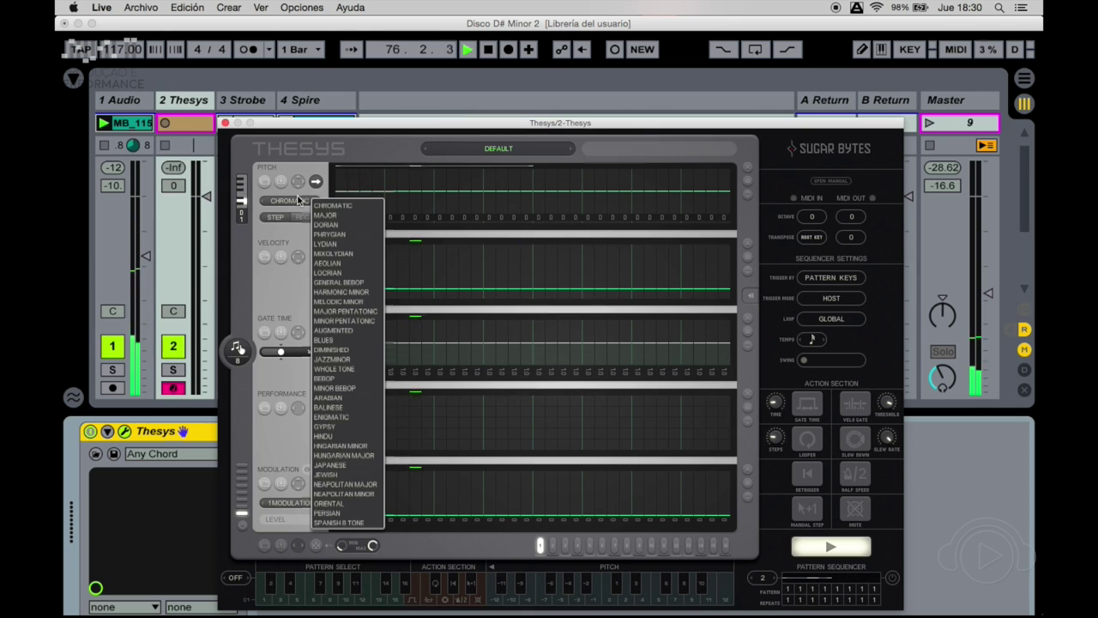
click(328, 264)
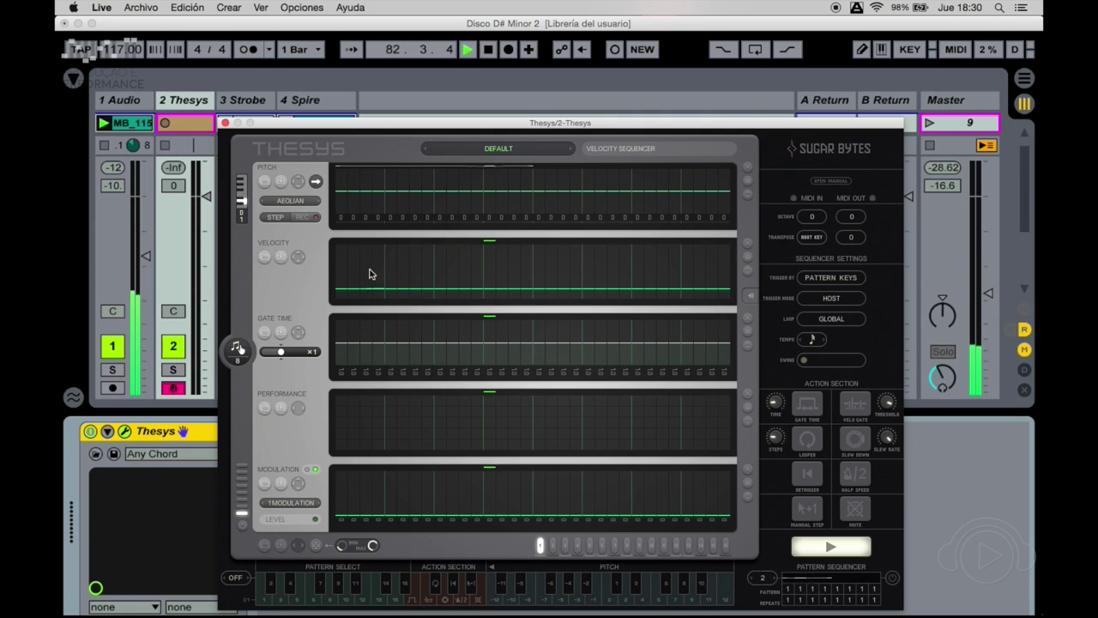
Raise the velocity of steps 1, 7, 14 and 15, keeping steps 7 and 14 lower than steps 1 and 15.
click(341, 273)
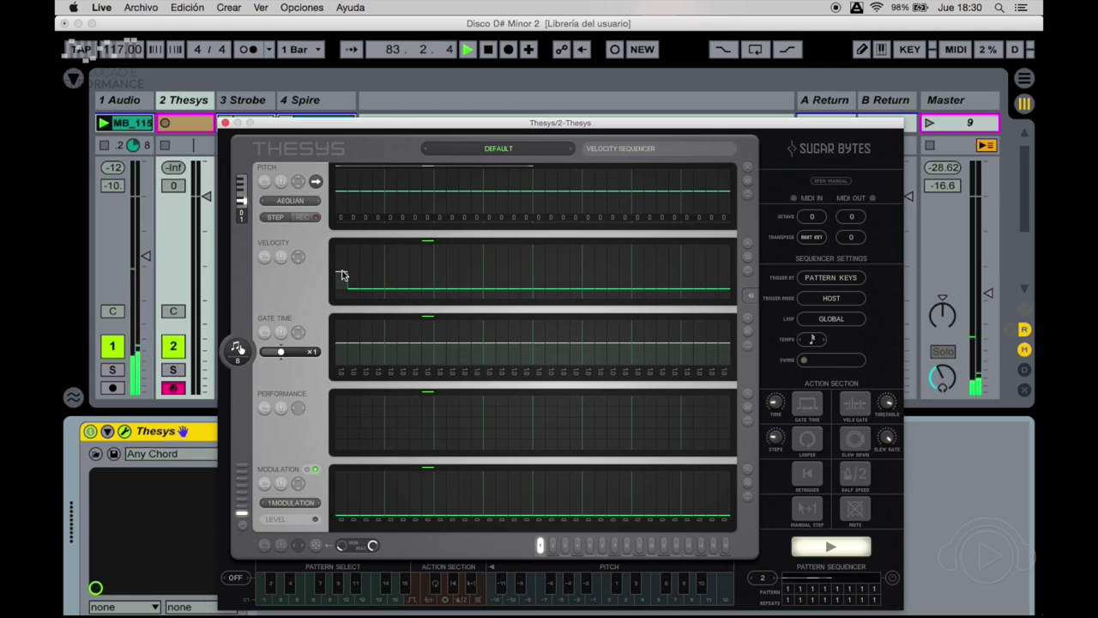
click(417, 281)
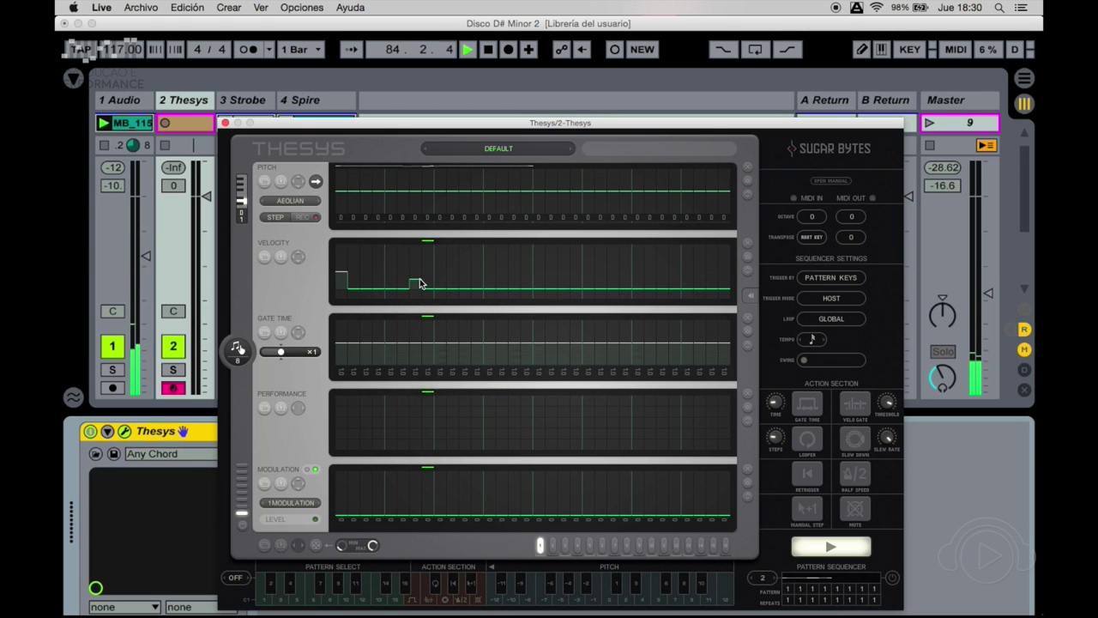
click(502, 276)
click(513, 271)
drag(504, 275, 499, 280)
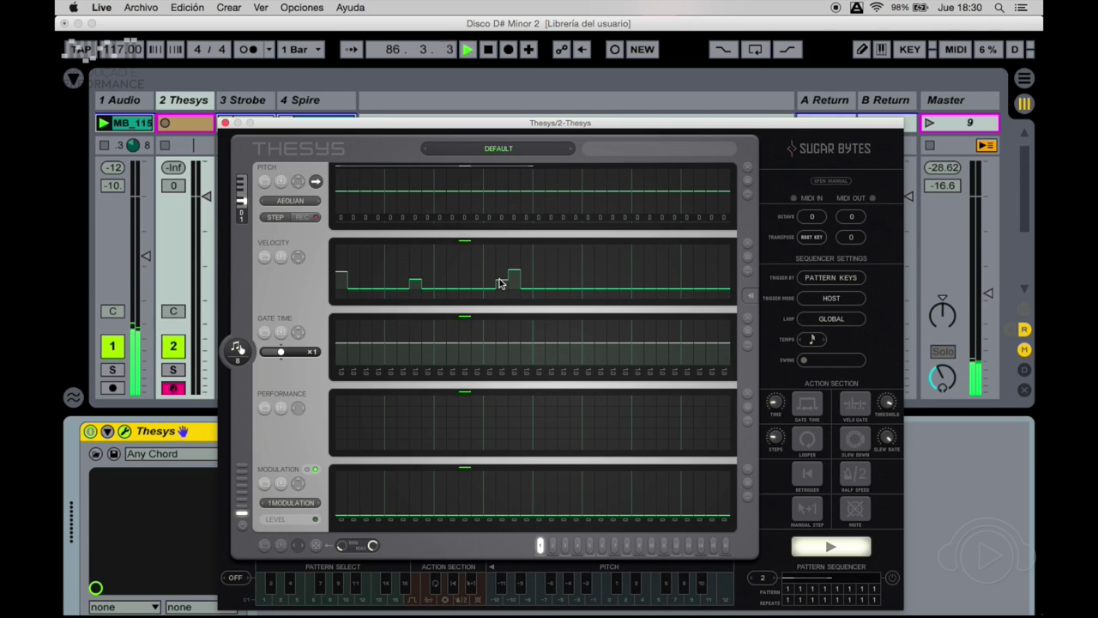
Look through the Pitch sequencer's scale list keeping Aeolian, and set the Master volume to -15.6 dB.
drag(989, 294, 988, 290)
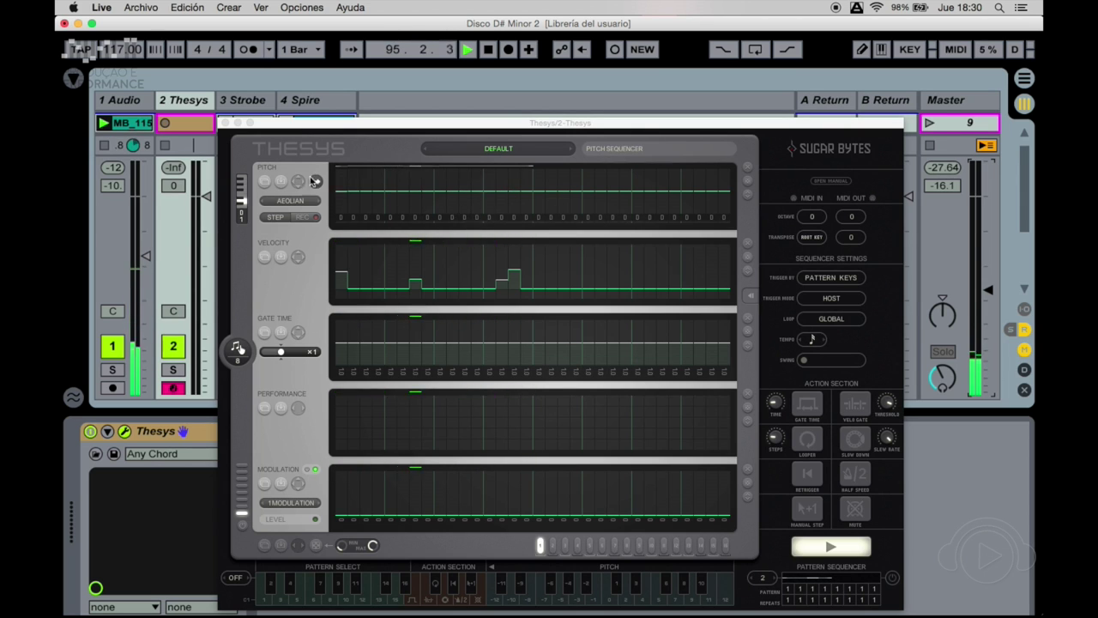
click(278, 200)
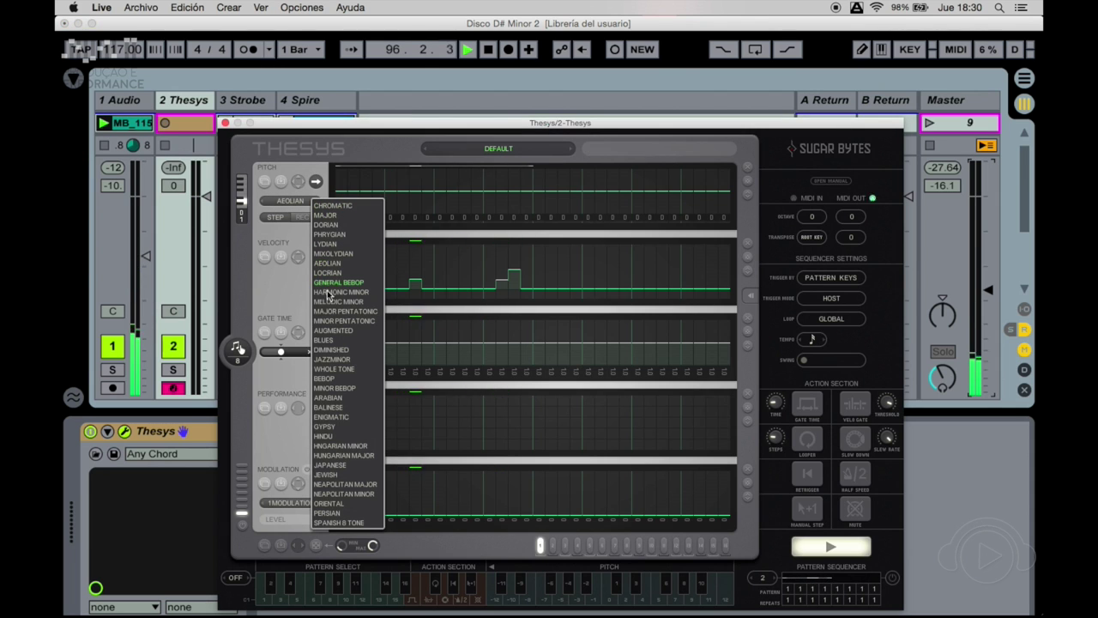
click(424, 137)
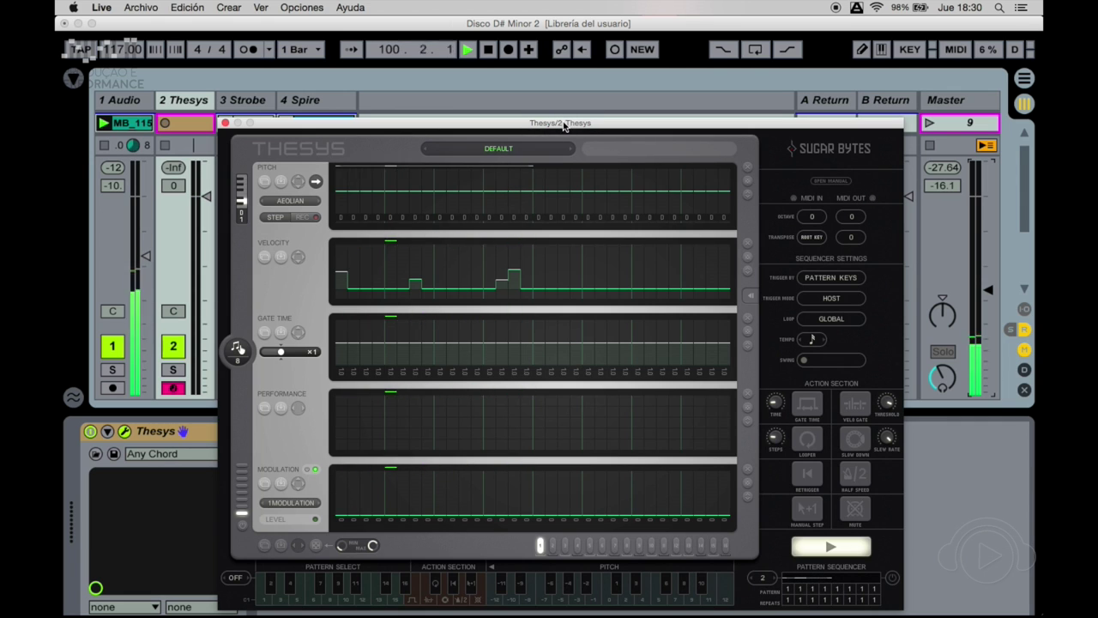
drag(564, 126, 566, 124)
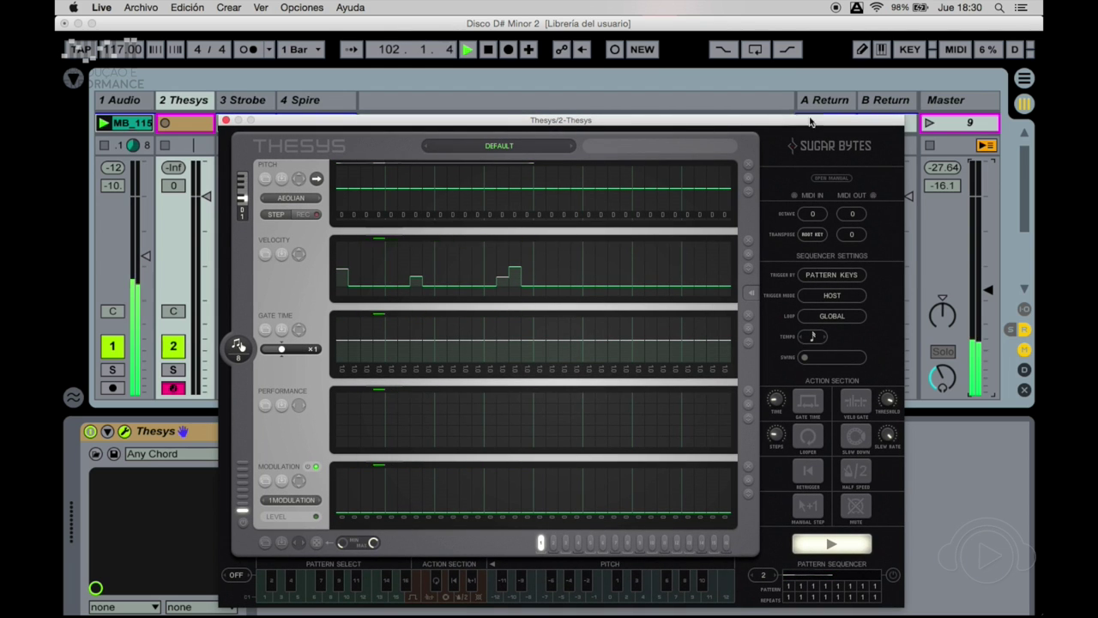
click(989, 288)
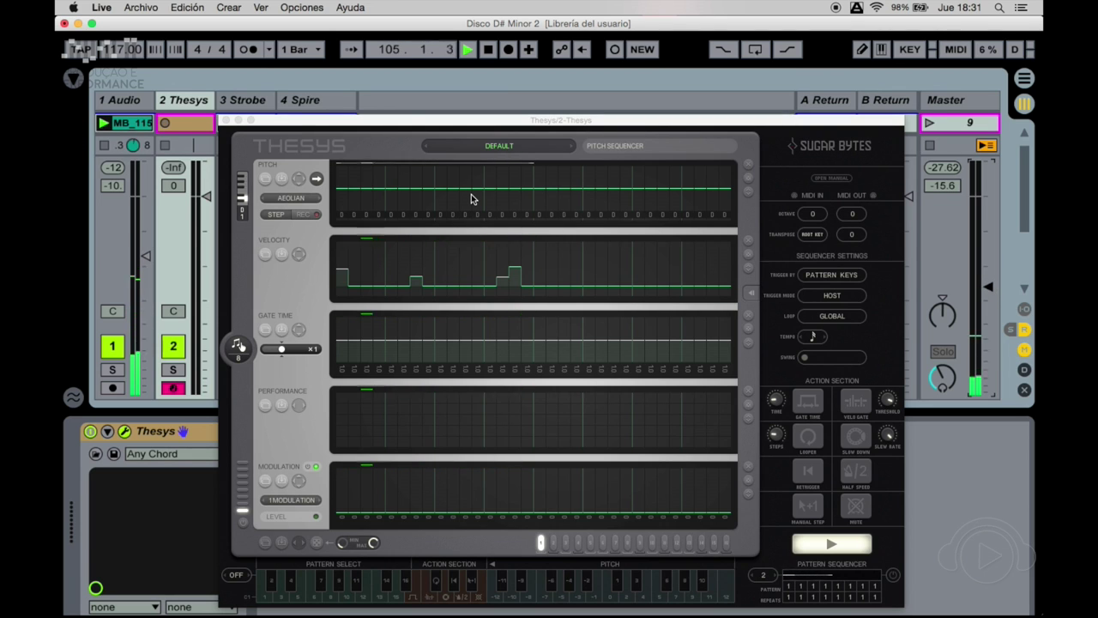
Lower the pitch of step 15 to A# and raise the pitch of step 12 to G.
drag(577, 126, 600, 126)
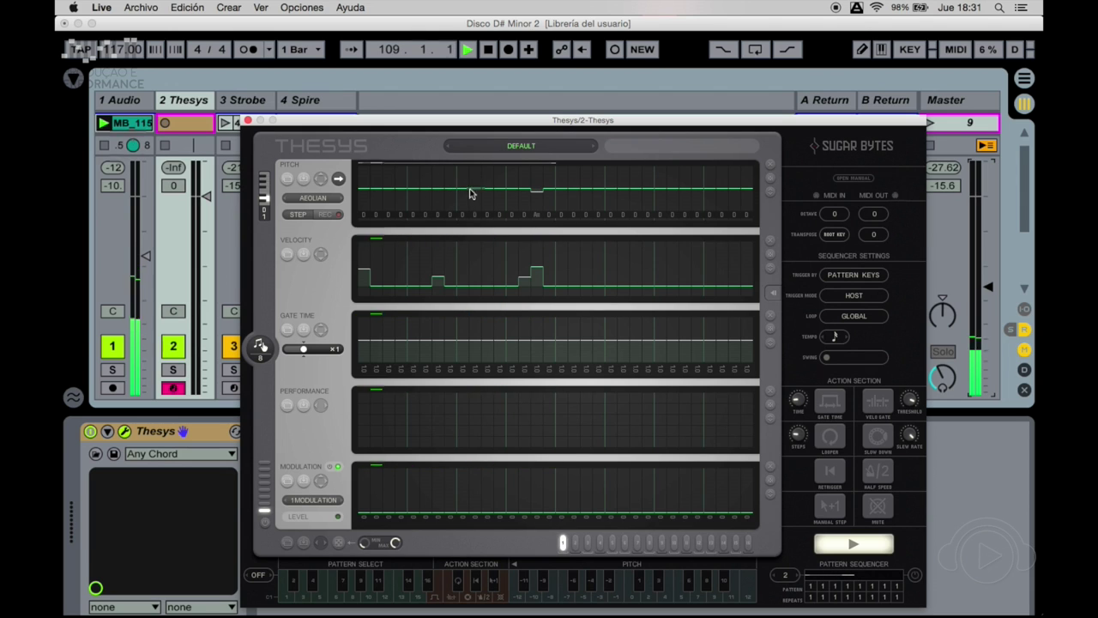
drag(500, 193, 503, 184)
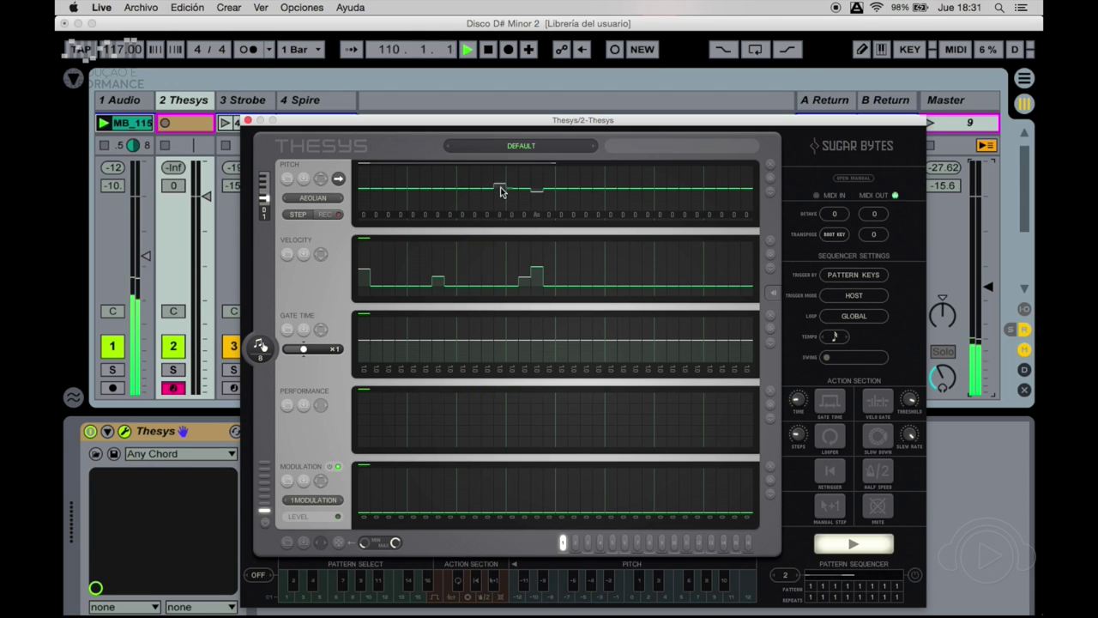
Raise the velocity of step 12 to about the level of step 1 and lengthen that step's gate time.
click(498, 255)
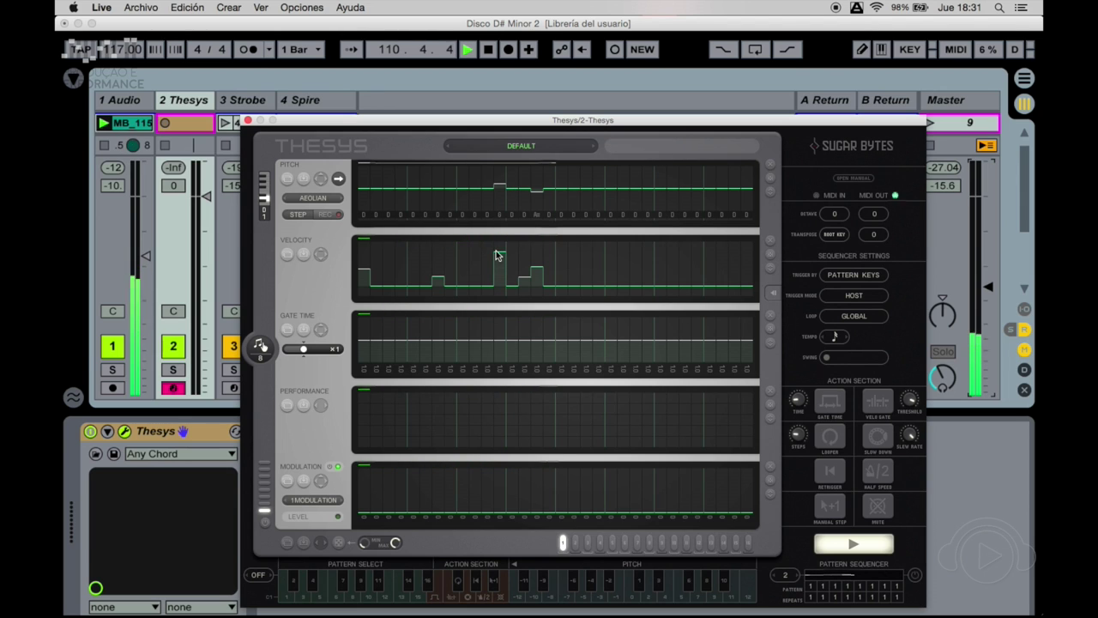
drag(498, 255, 498, 268)
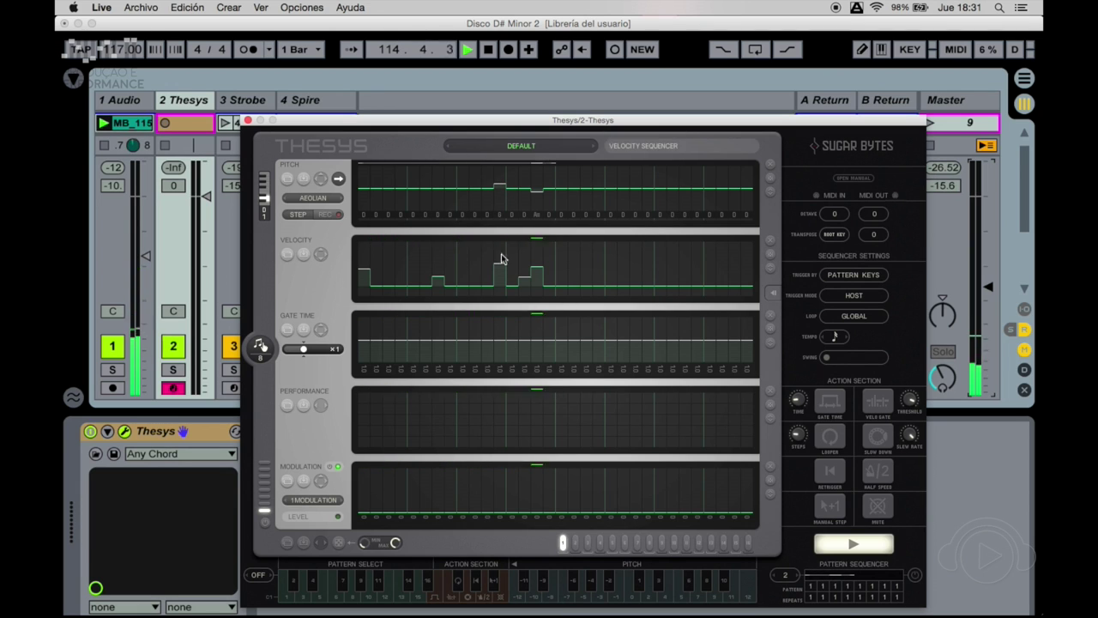
drag(500, 261, 500, 269)
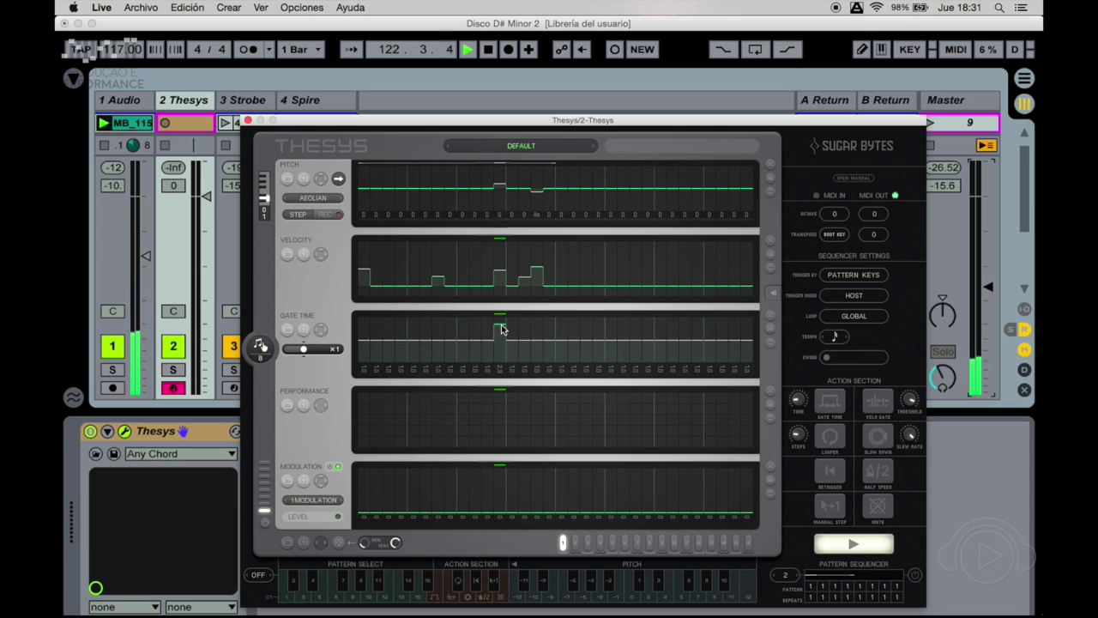
Export the Thesys pattern as a MIDI clip into the Strobe track's scene 1 slot and open its notes.
drag(648, 126, 625, 147)
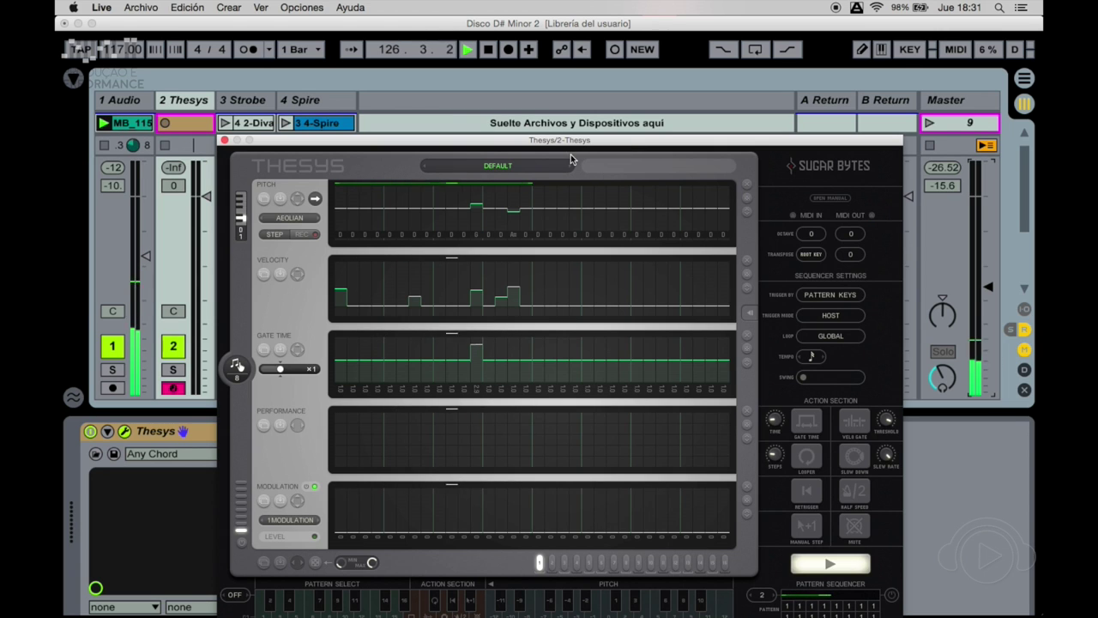
drag(440, 142, 589, 149)
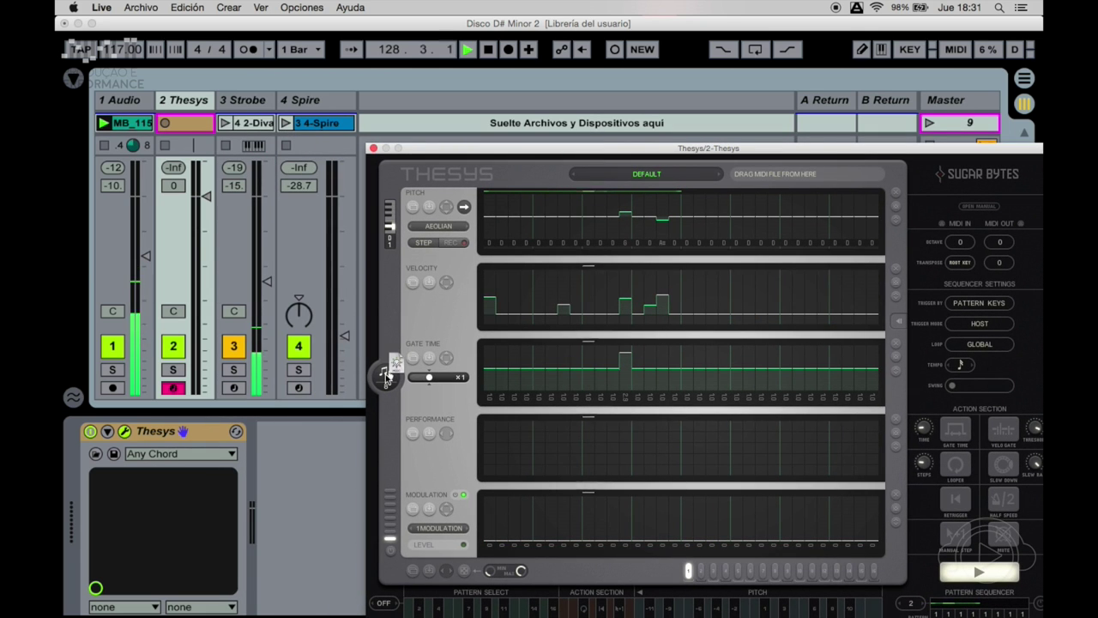
drag(262, 137, 252, 123)
click(252, 125)
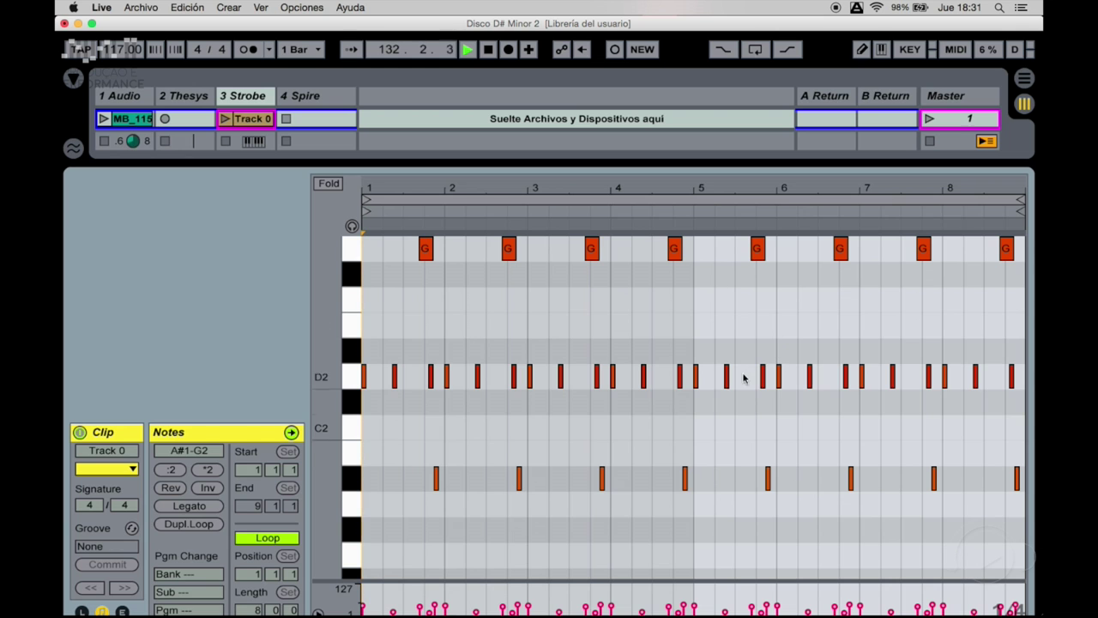
Set the Strobe track's MIDI input to All Ins and its monitoring to Auto.
click(180, 98)
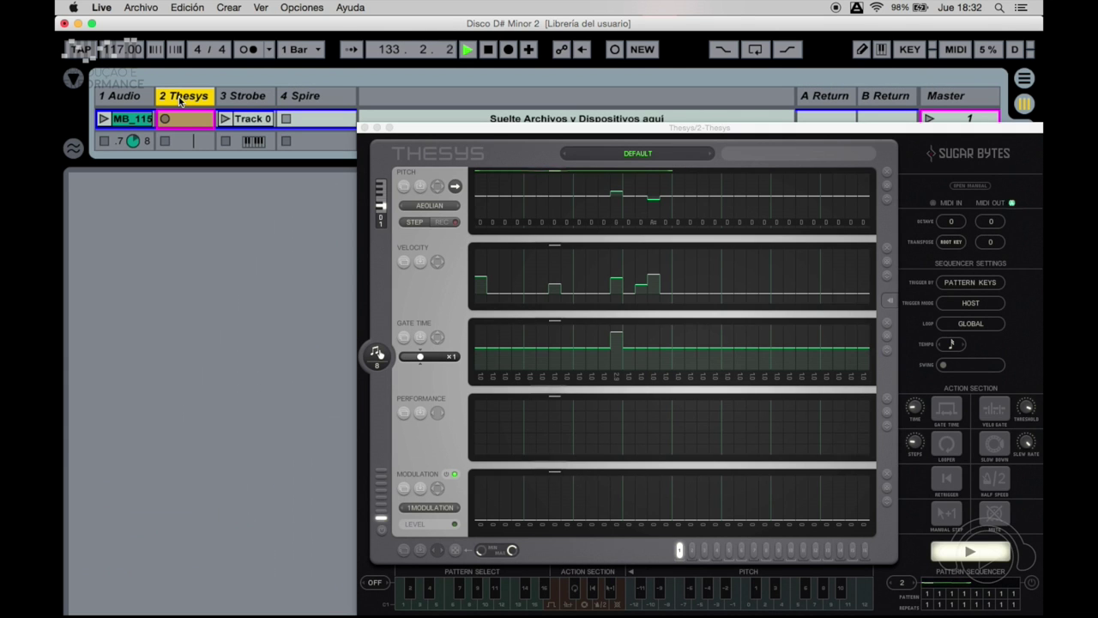
click(246, 98)
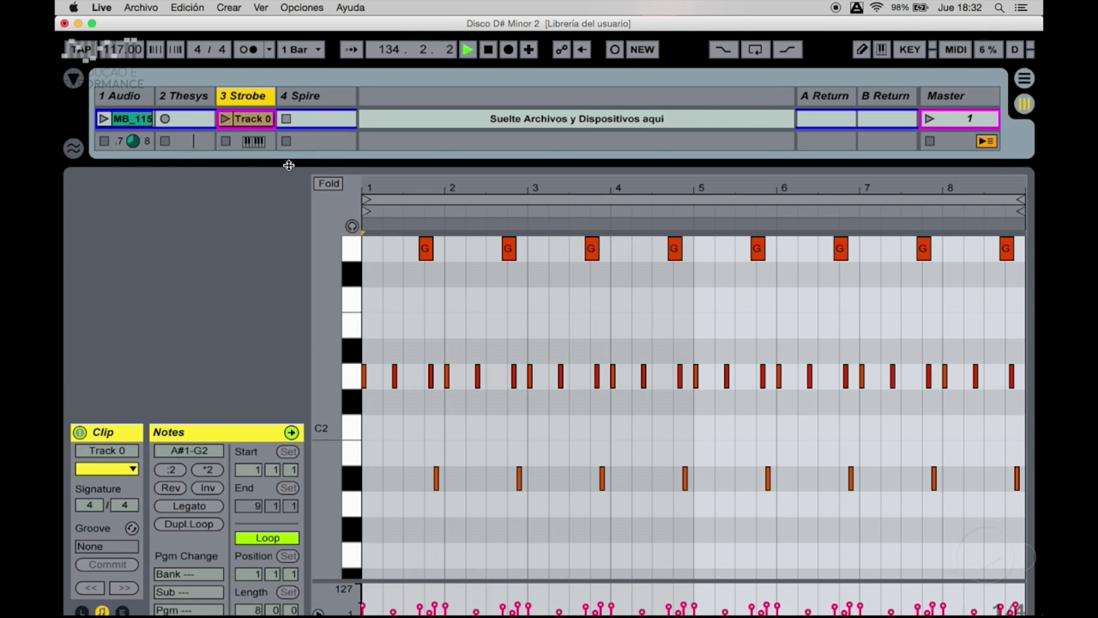
key(super+alt+l)
click(247, 219)
click(250, 233)
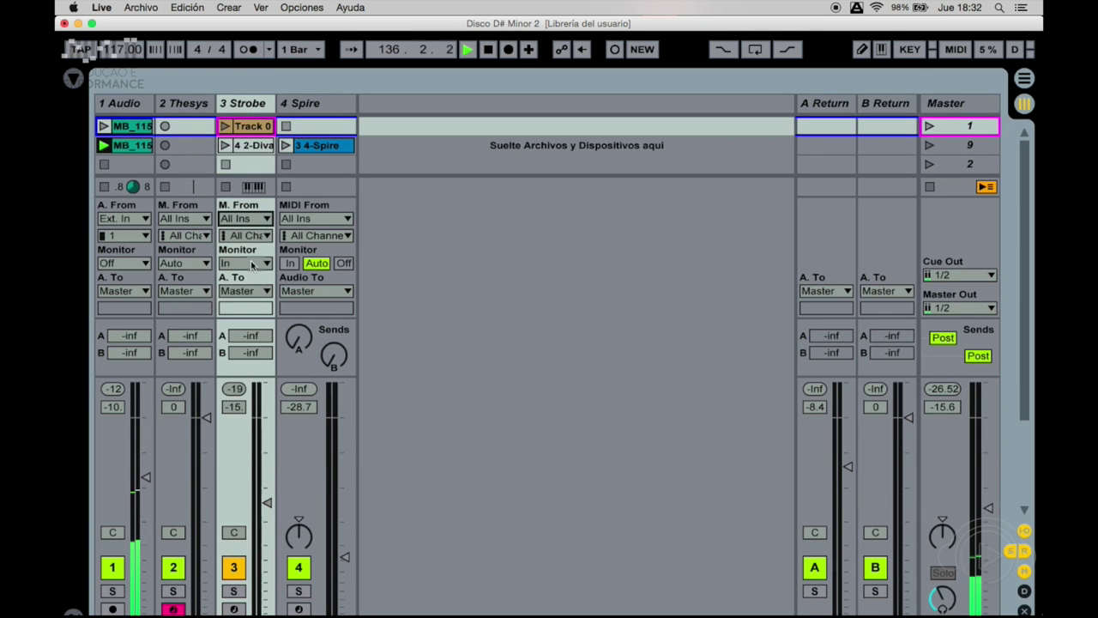
click(252, 267)
click(244, 294)
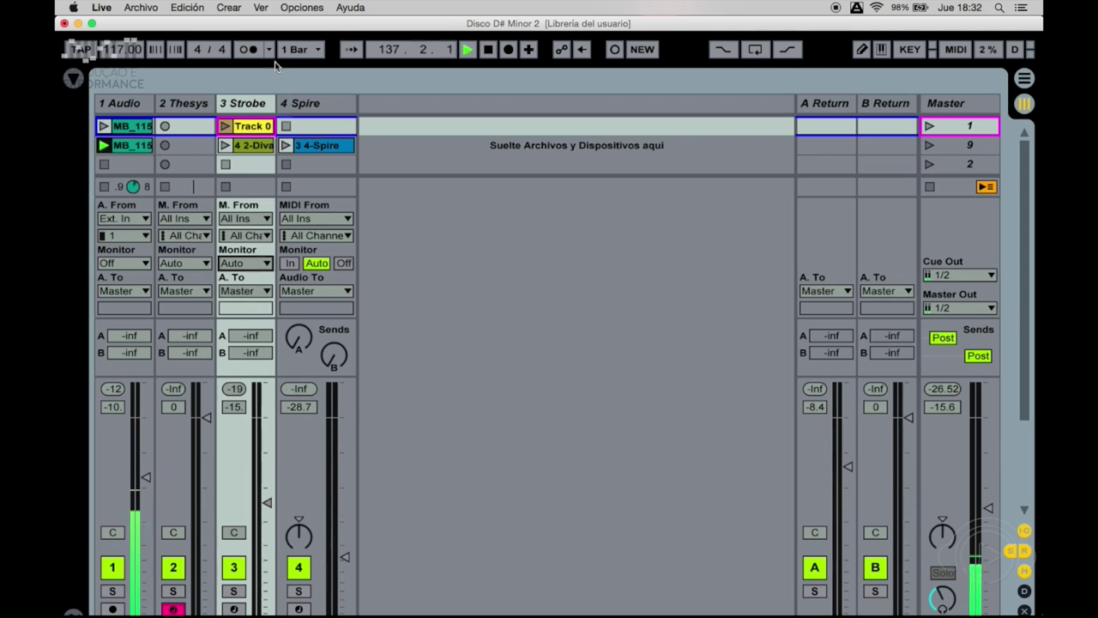
Launch the Track 0 clip on the Strobe track and display its notes.
click(224, 126)
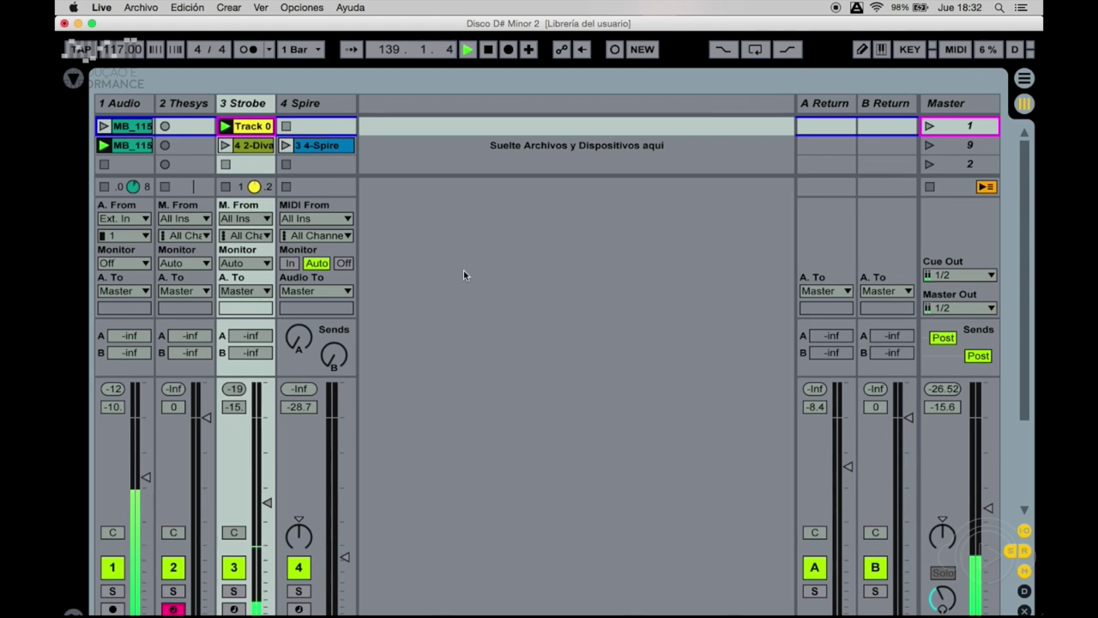
double_click(251, 128)
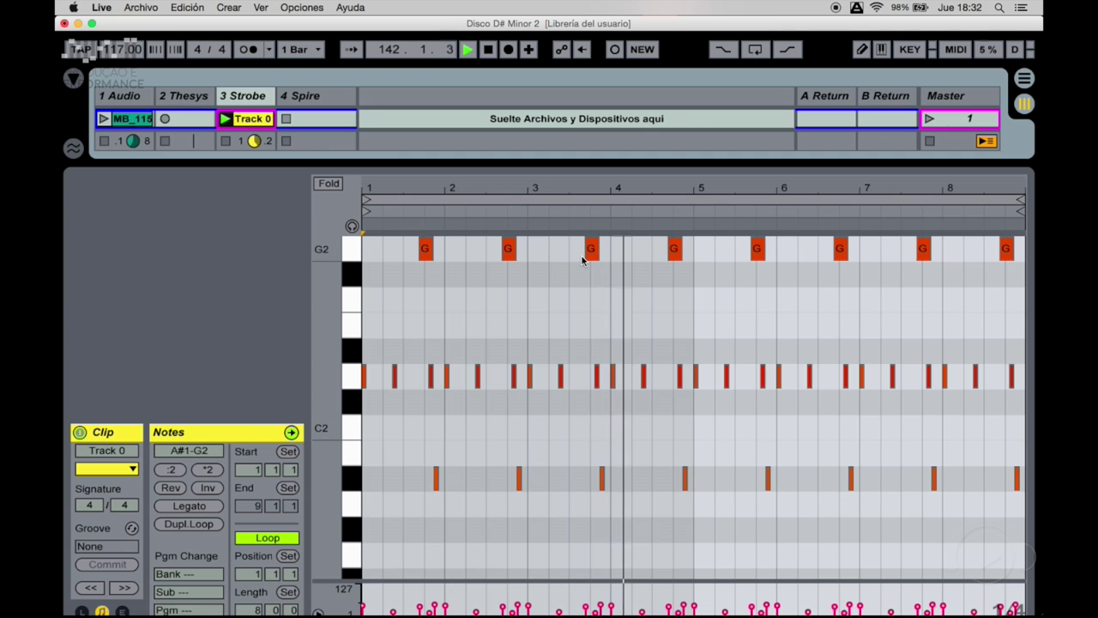
Move the arrangement's loop region to bars 1 through 5 and return to the session layout.
key(Tab)
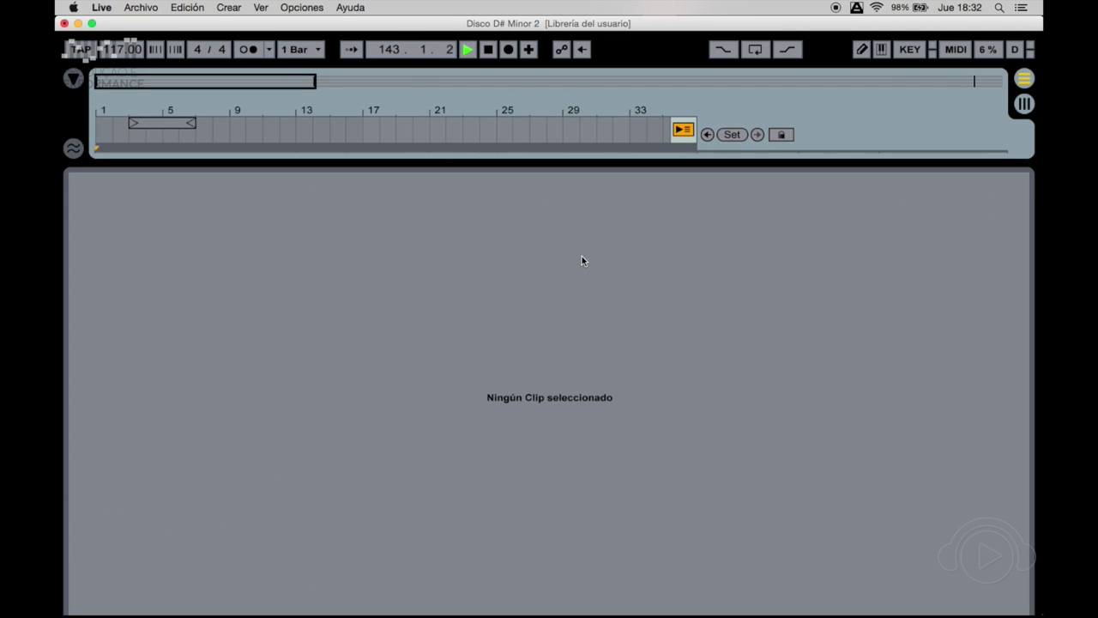
click(578, 158)
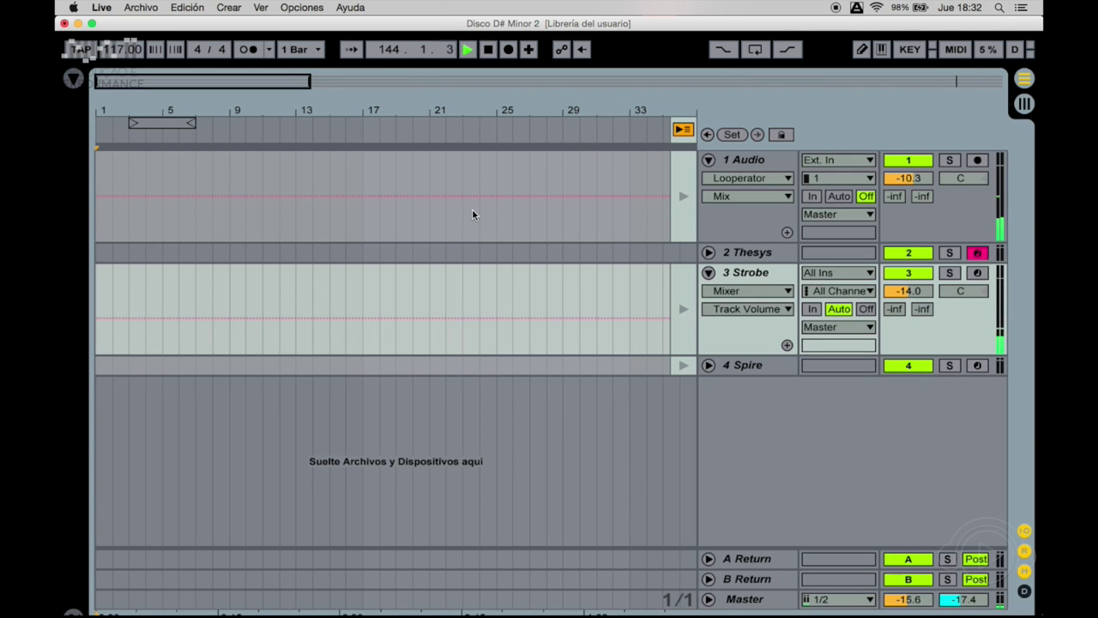
drag(171, 121, 133, 114)
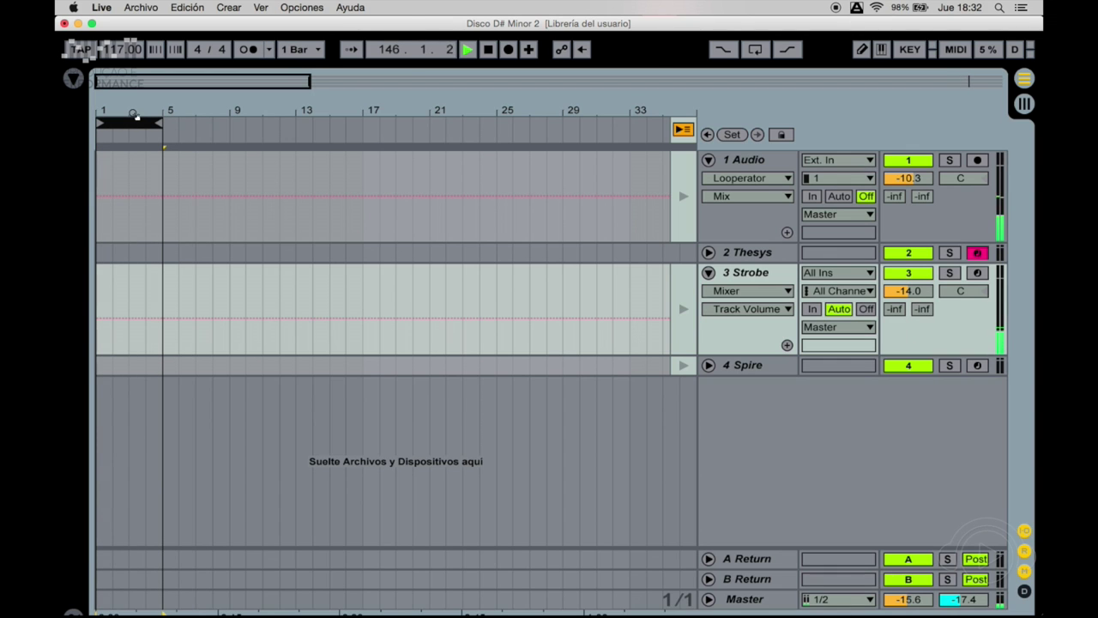
key(Tab)
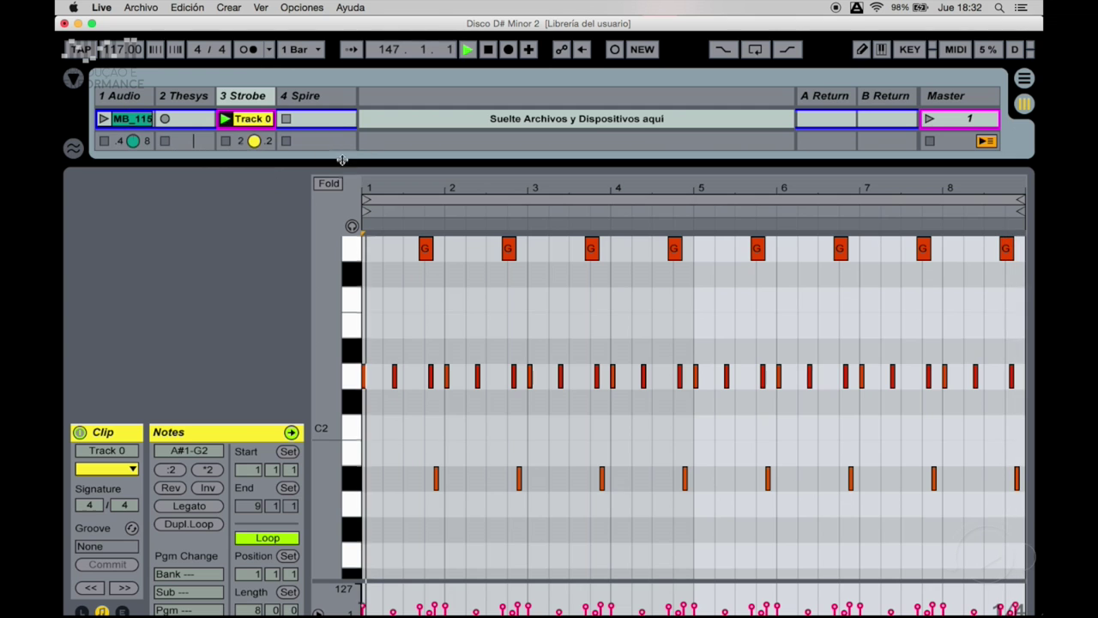
Close the clip's note display and move the Thesys track after the Spire track.
key(alt+super+l)
drag(186, 103, 426, 104)
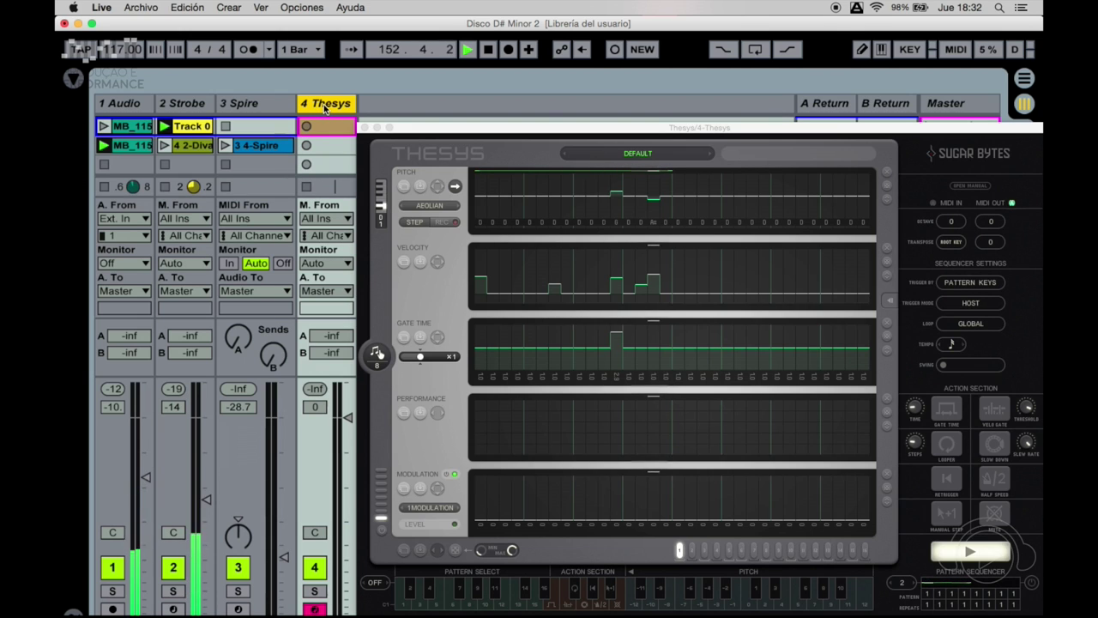
key(Tab)
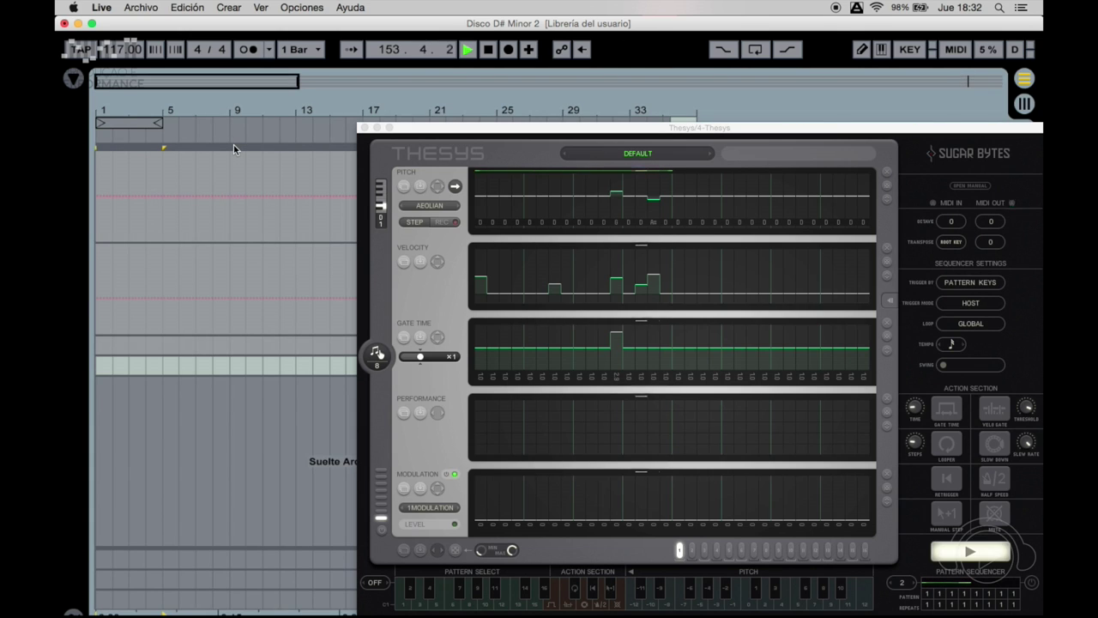
key(Tab)
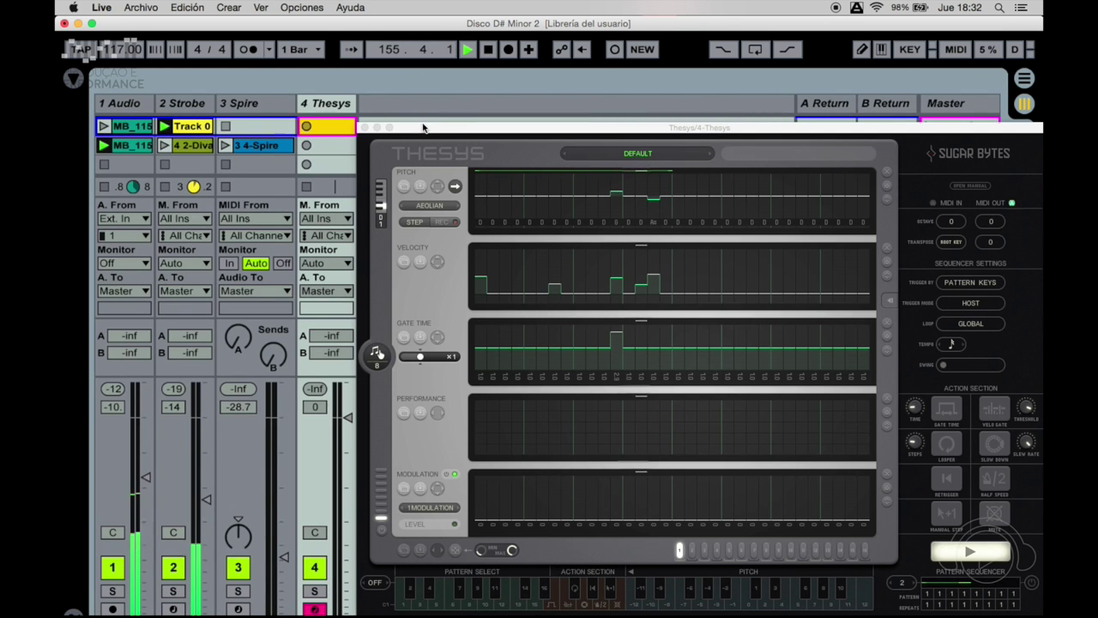
mouse_move(421, 132)
mouse_down()
mouse_move(434, 123)
mouse_move(427, 129)
mouse_up()
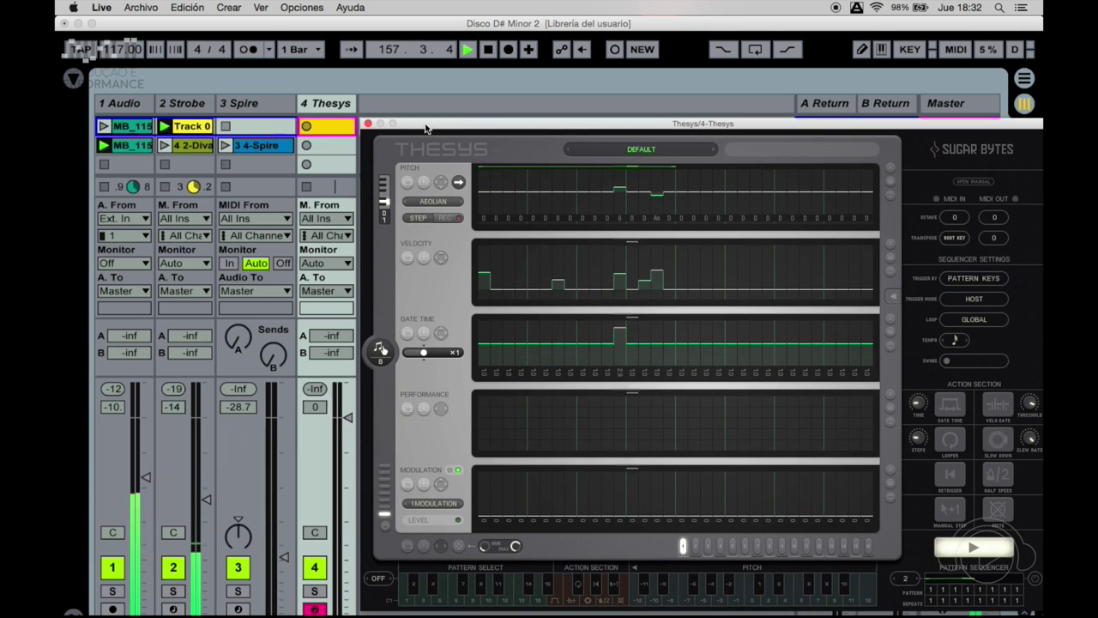
drag(426, 128, 424, 129)
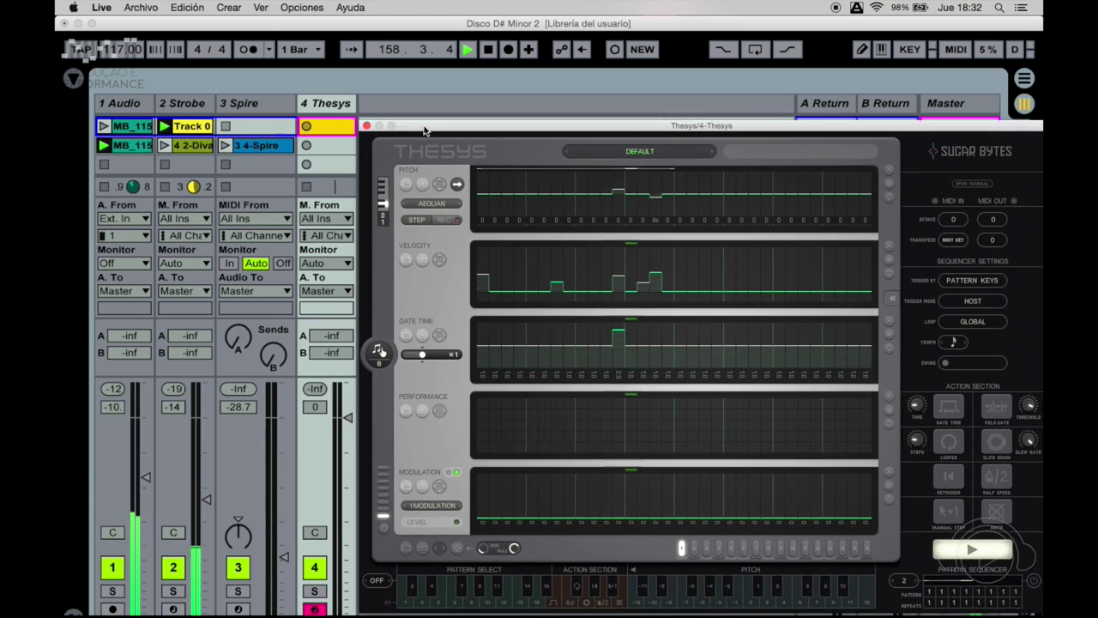